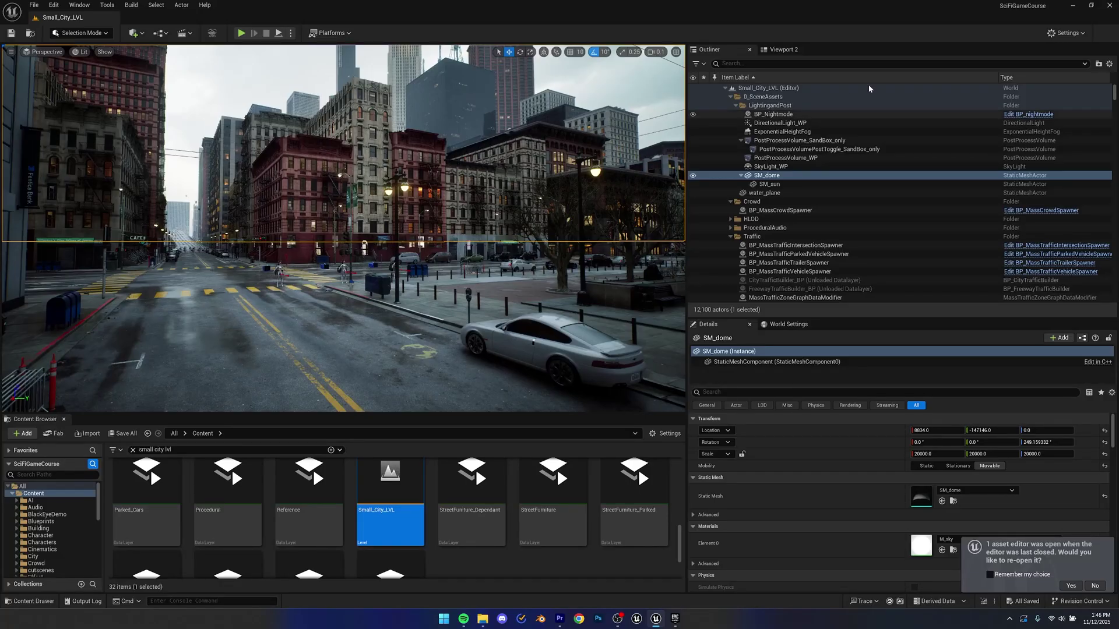
- Search the project's plugins for black eye to check that the Black Eye camera plugin is enabled
left_click(1065, 32)
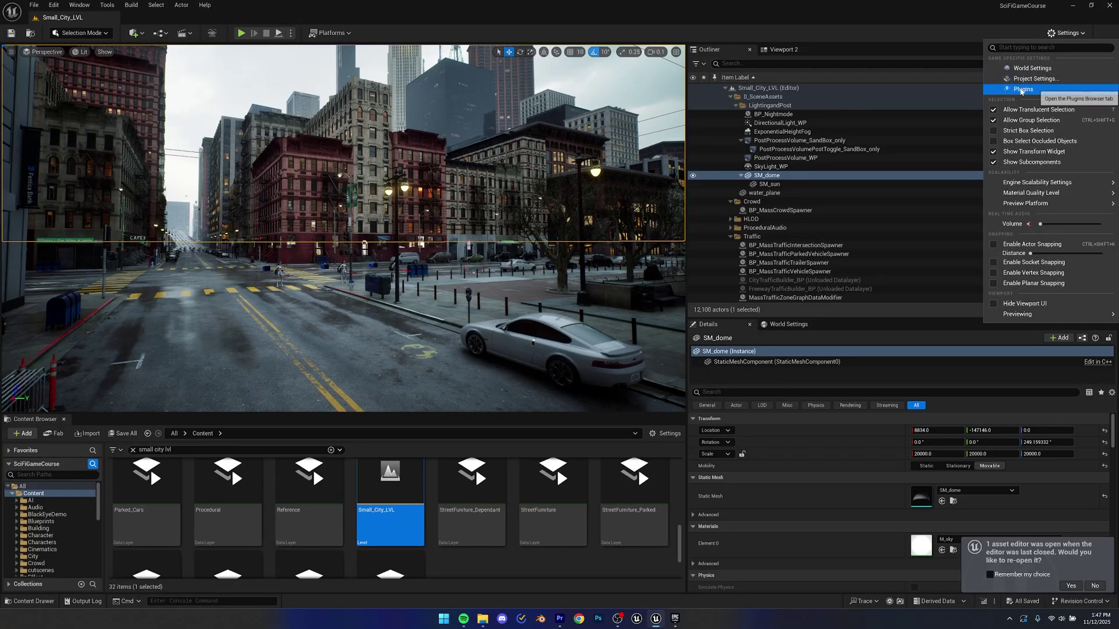
left_click(1022, 89)
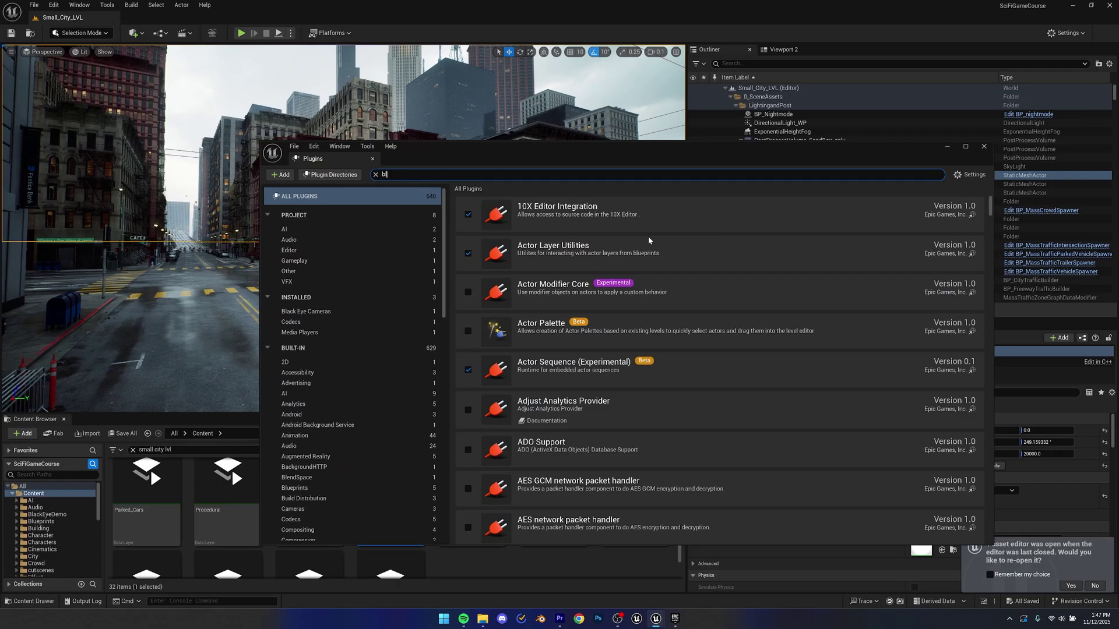
type("black eye")
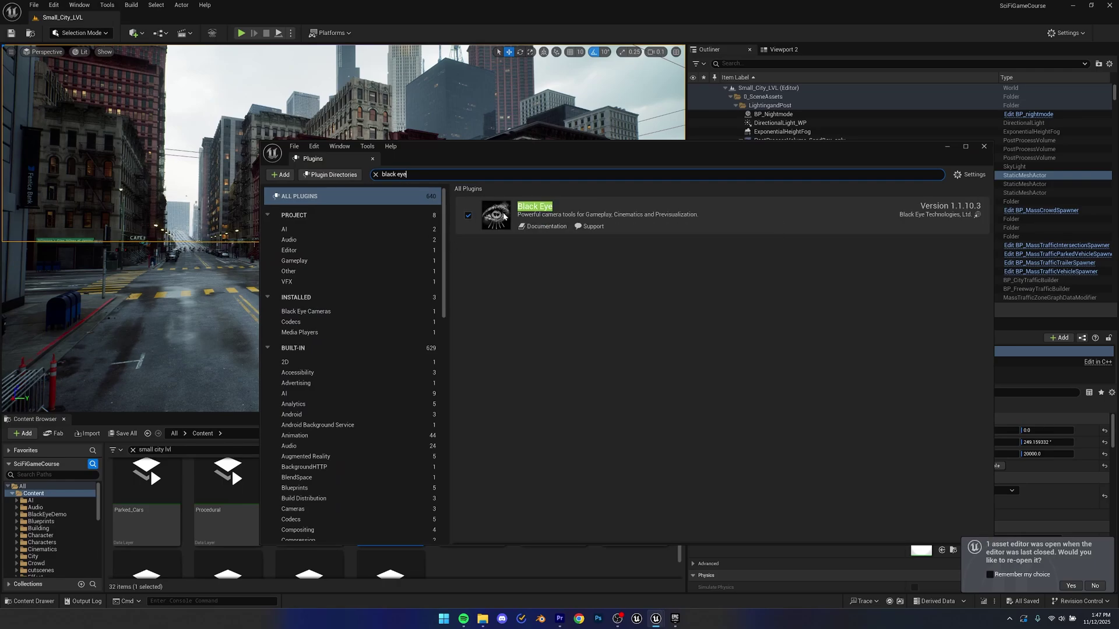
left_click(983, 147)
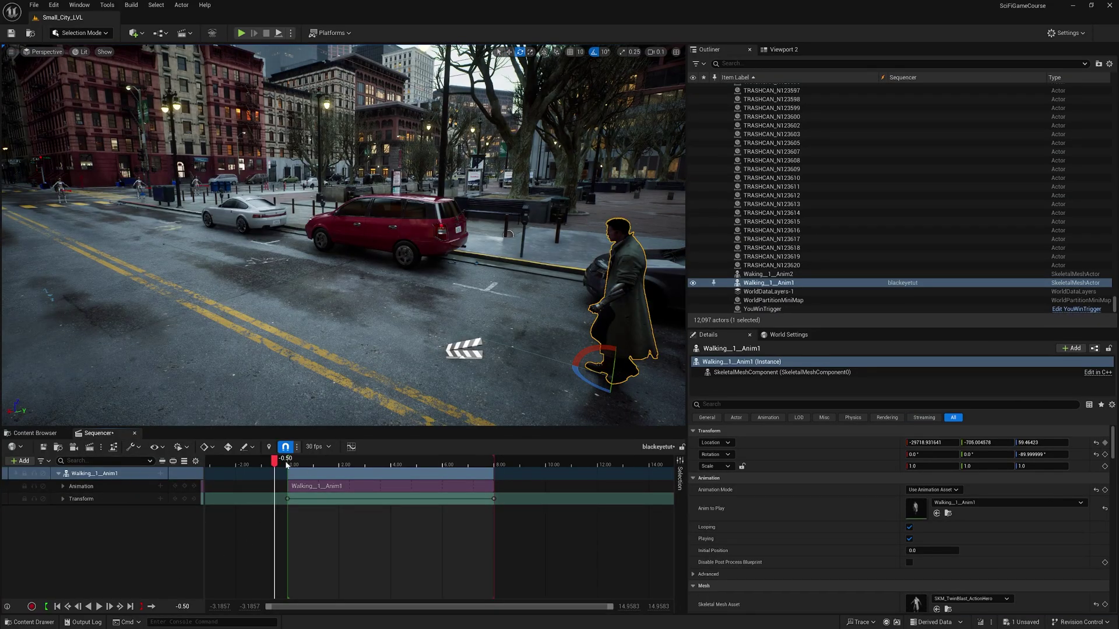
- Preview the walking animation in the sequence, return the playhead to 0.10, and save
key("space")
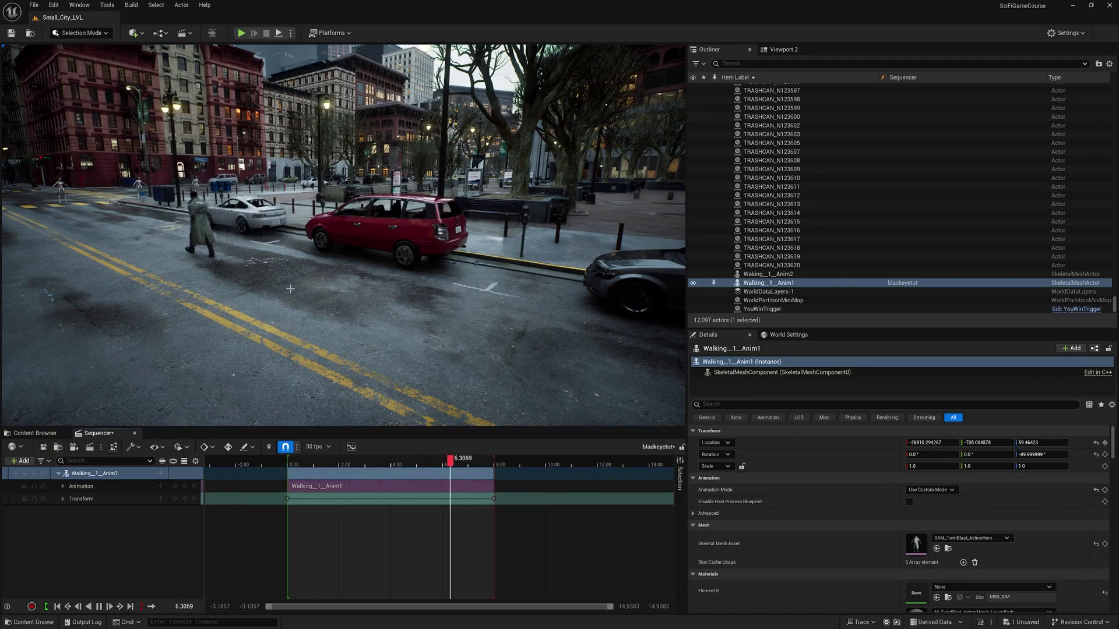
left_click_drag(304, 458, 291, 462)
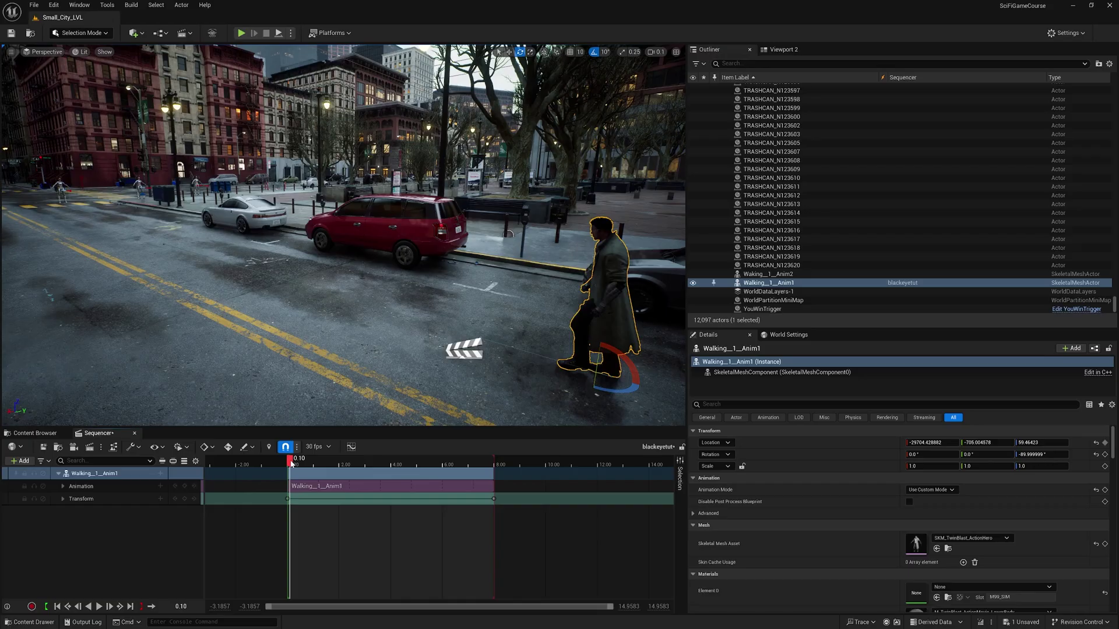
key("ctrl+s")
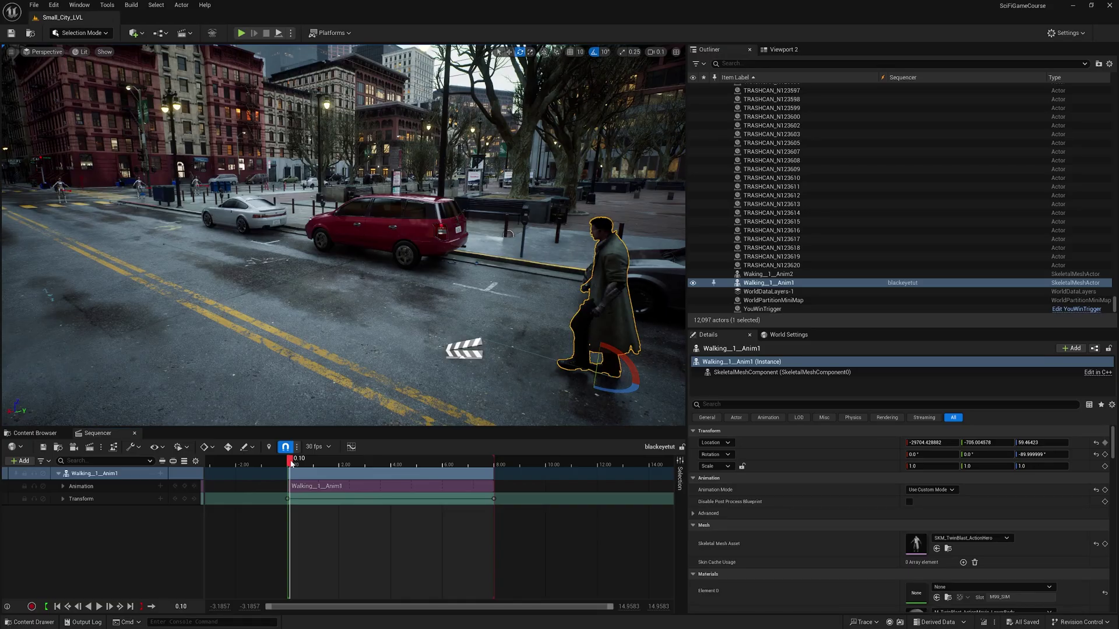
- Place a Black_Eye_Simple_LookAt_CineCam actor in the level and add it to the blackeyetut sequence
left_click(135, 33)
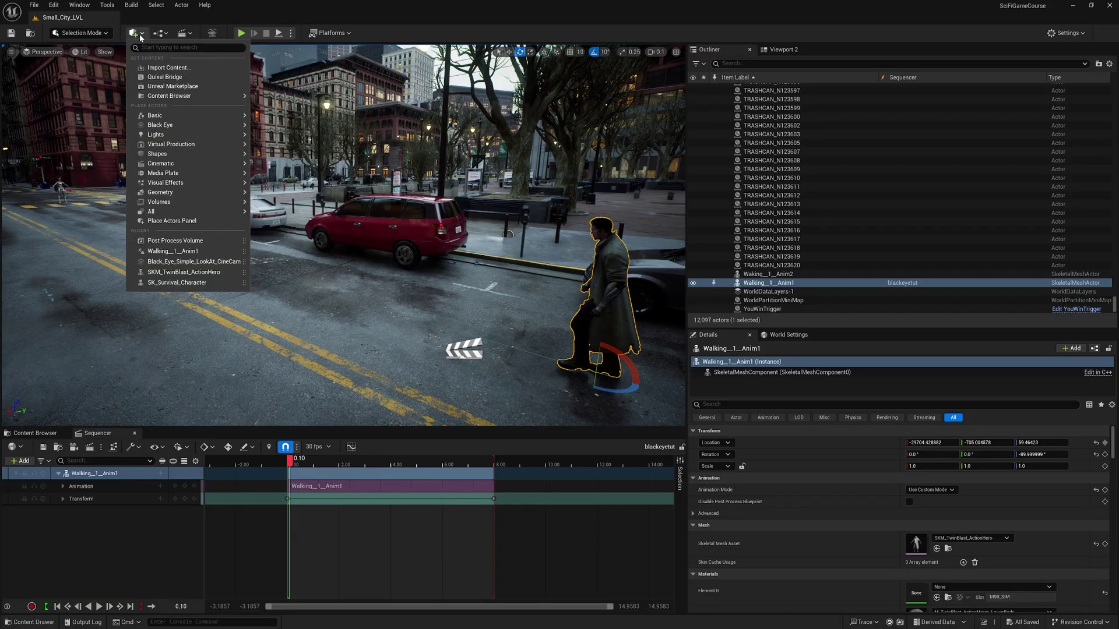
mouse_move(156, 127)
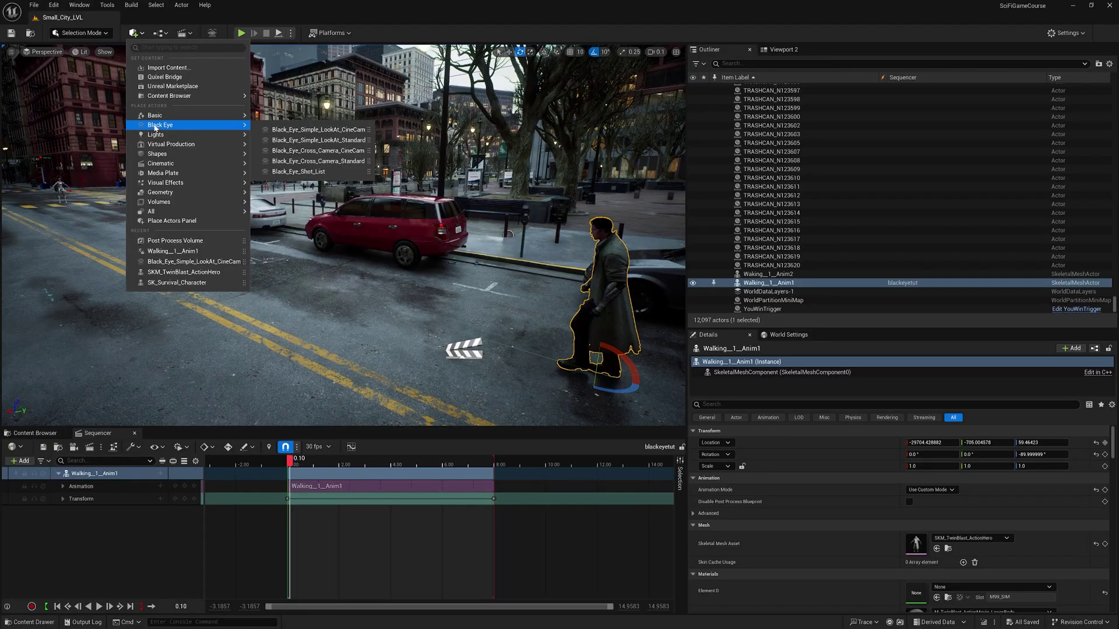
left_click(309, 129)
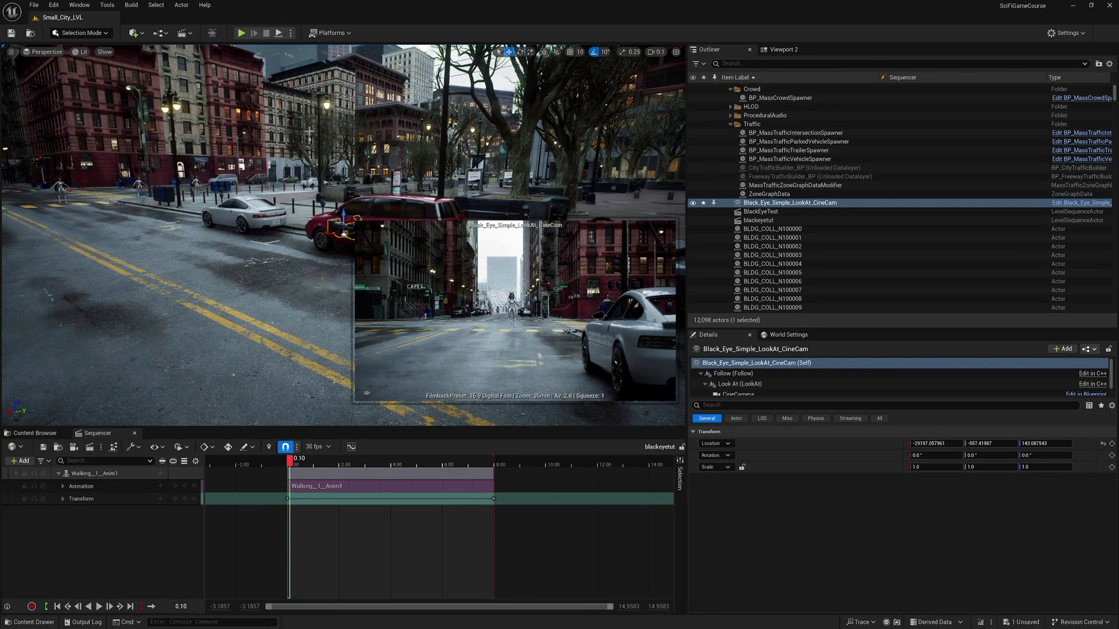
left_click_drag(781, 203, 97, 528)
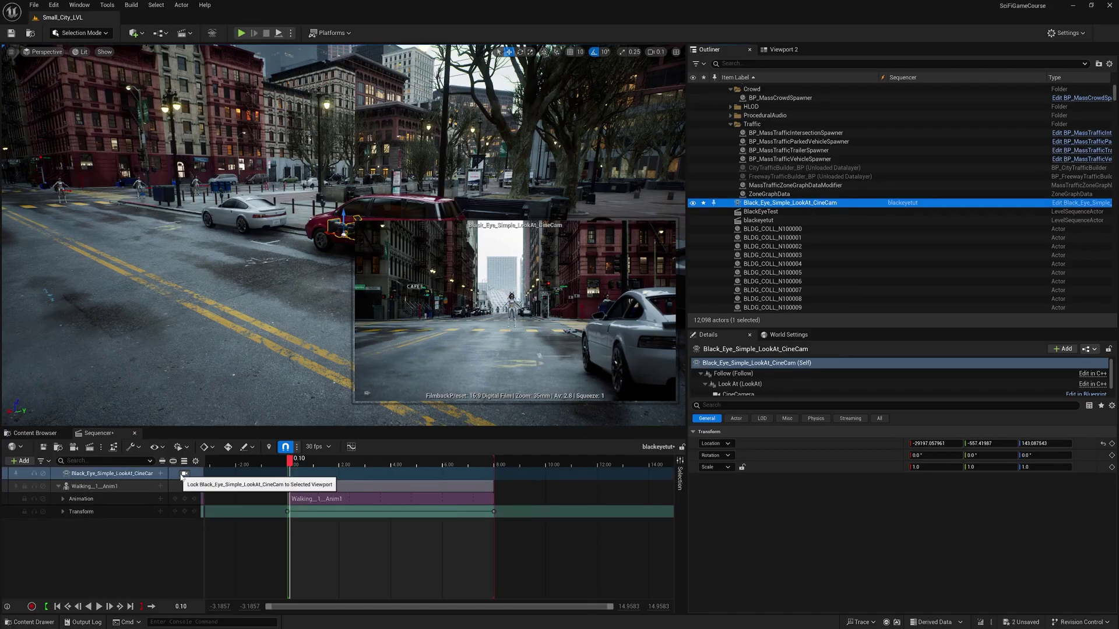
- Lock the viewport to the Black Eye camera and frame the walking character from the side
left_click(184, 474)
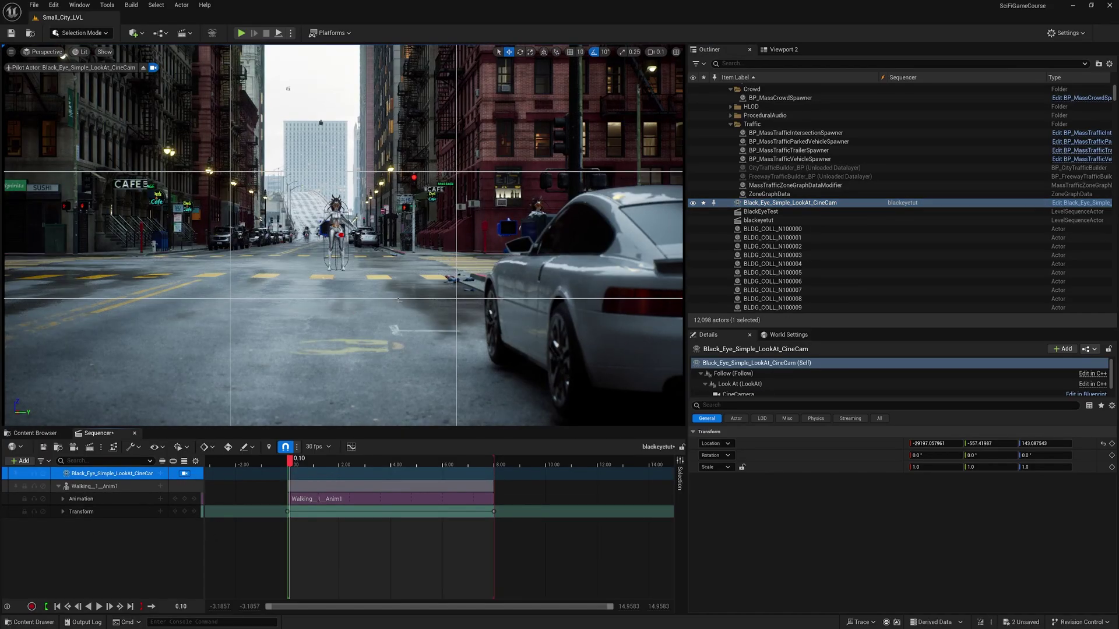
right_click_drag(397, 299, 134, 318)
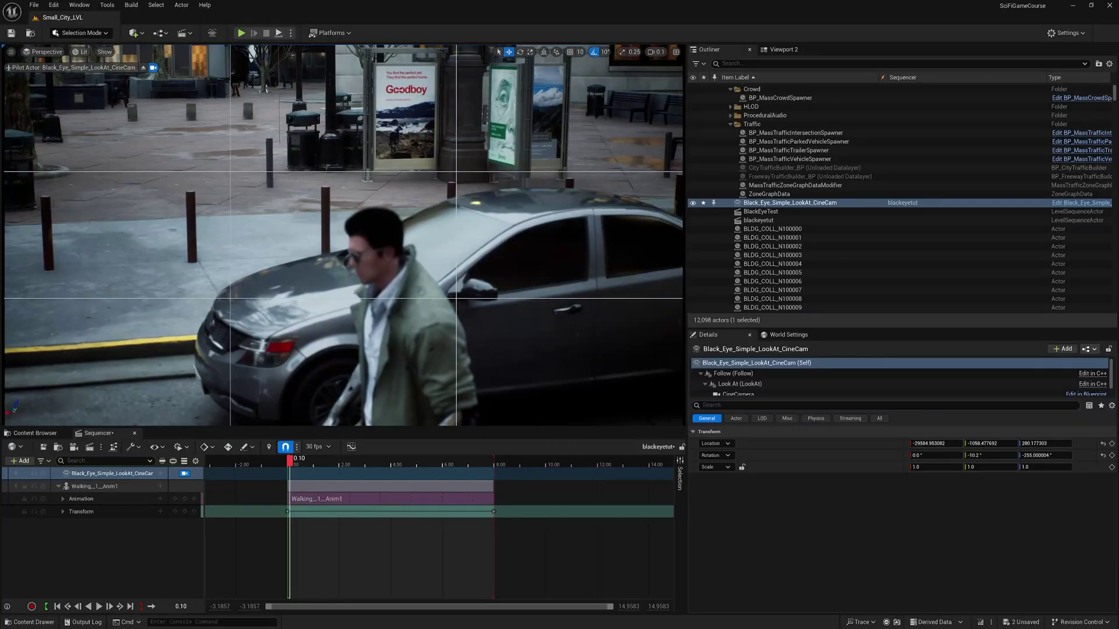
right_click_drag(512, 244, 431, 261)
key("d")
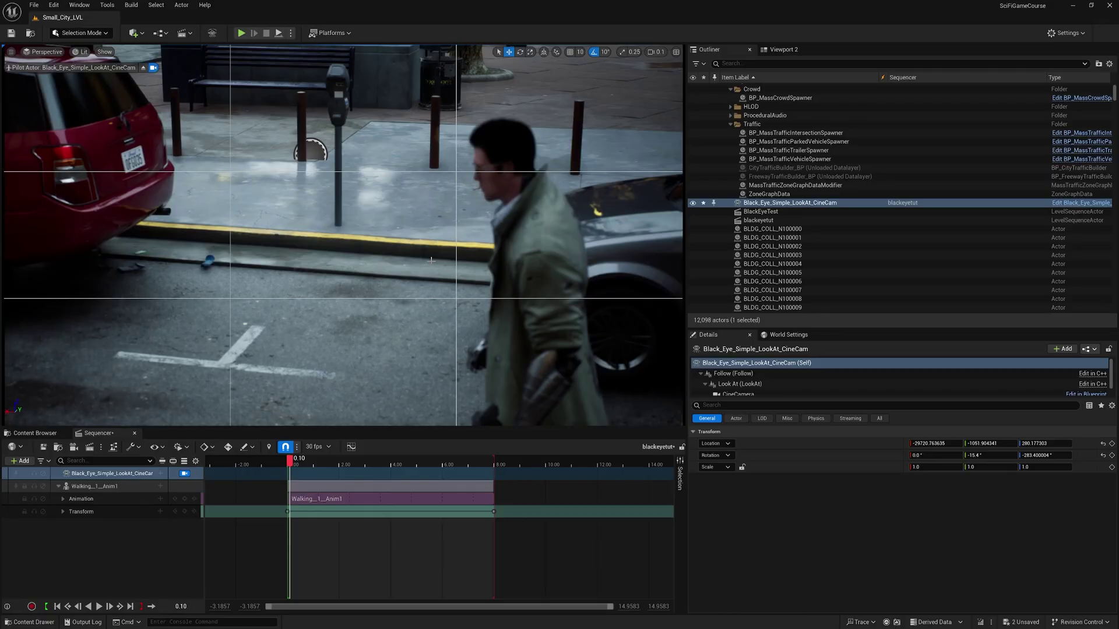
- Set the walking character, Walking__1__Anim1, as the Subject 01 actor of the camera's Look At component
left_click(743, 204)
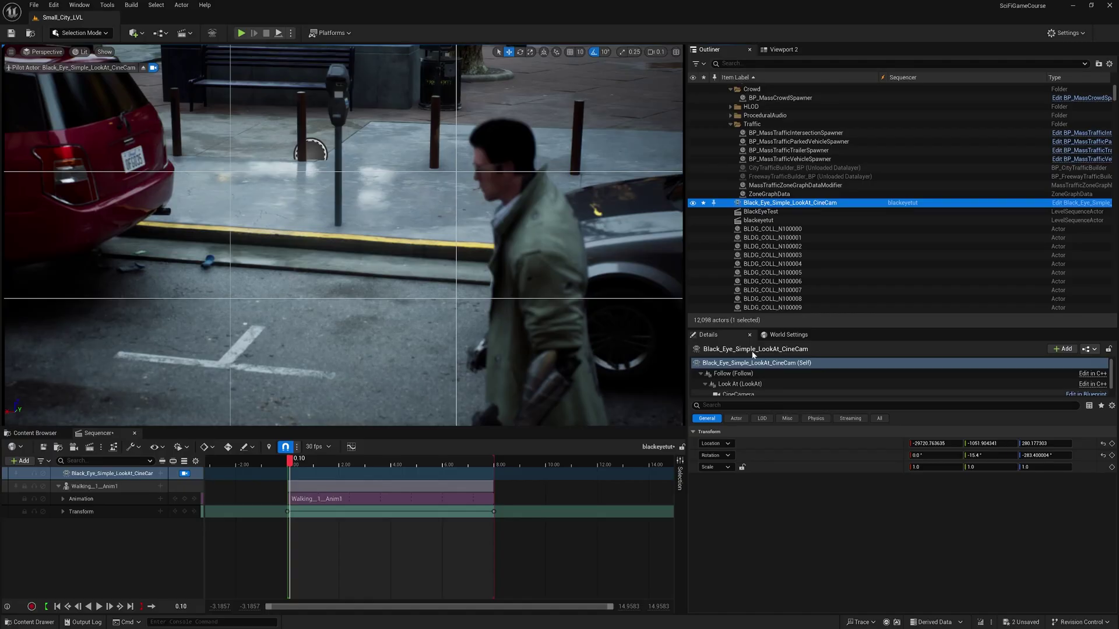
left_click(728, 374)
left_click(742, 384)
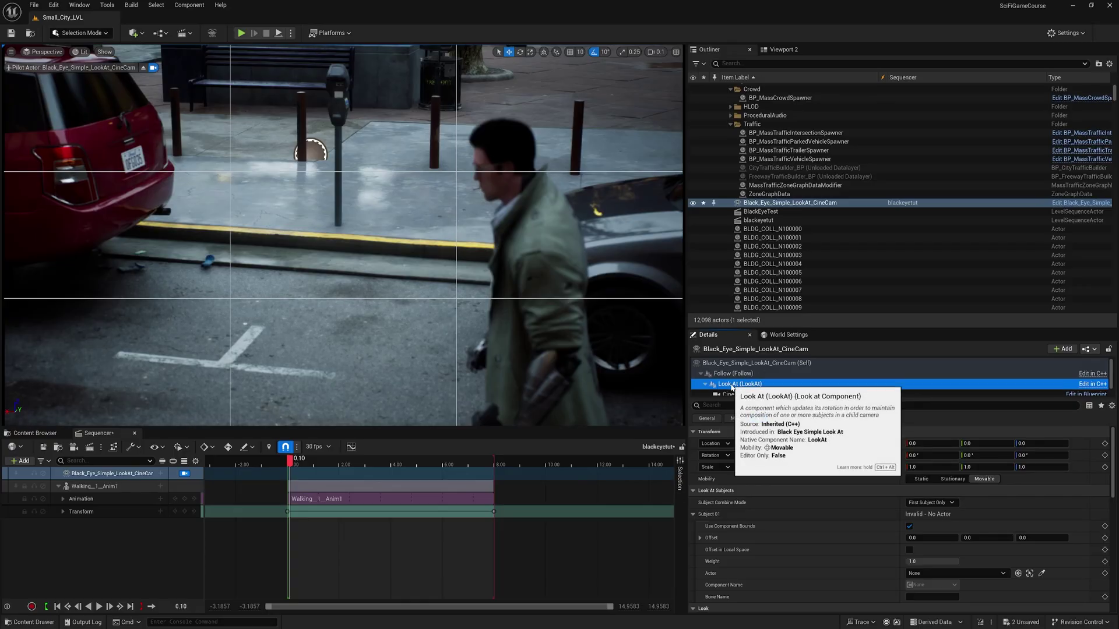
scroll(731, 387, "down", 1)
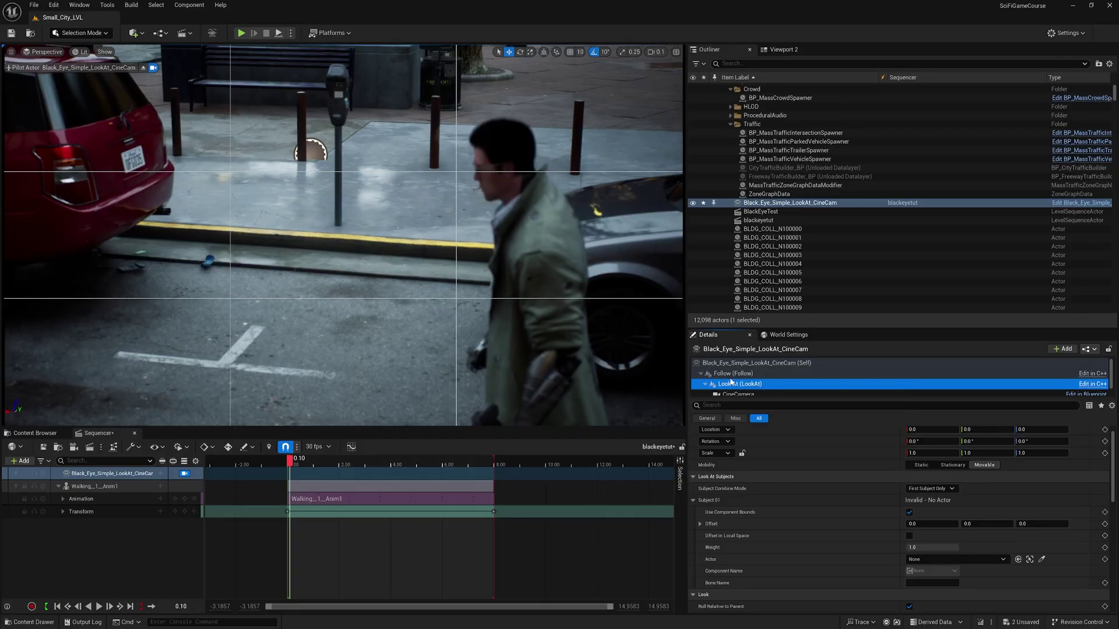
scroll(756, 459, "down", 1)
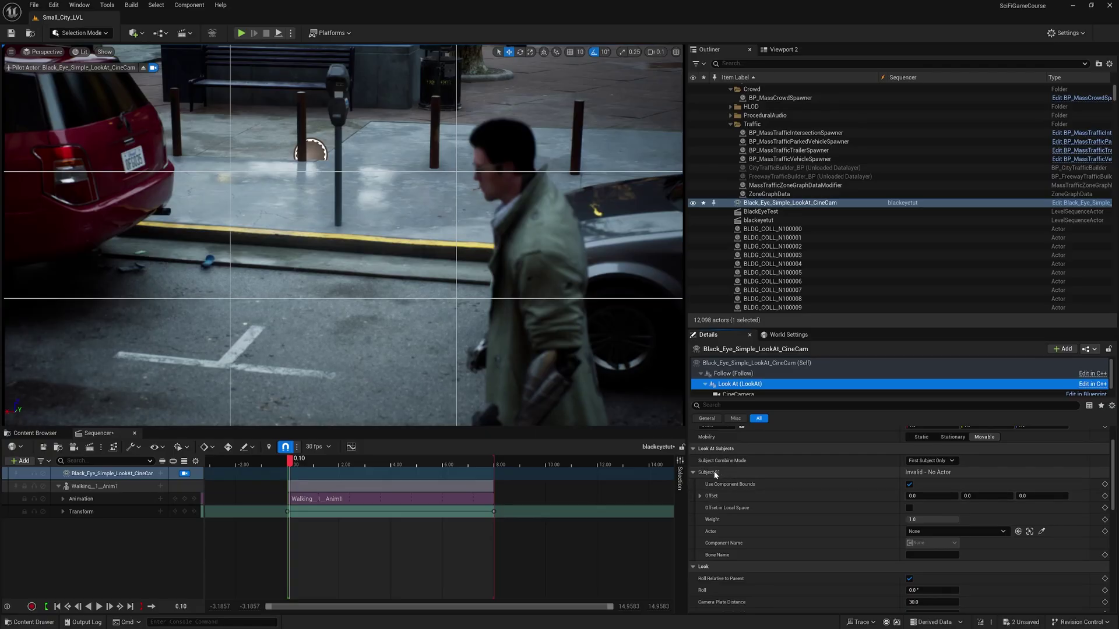
left_click(709, 535)
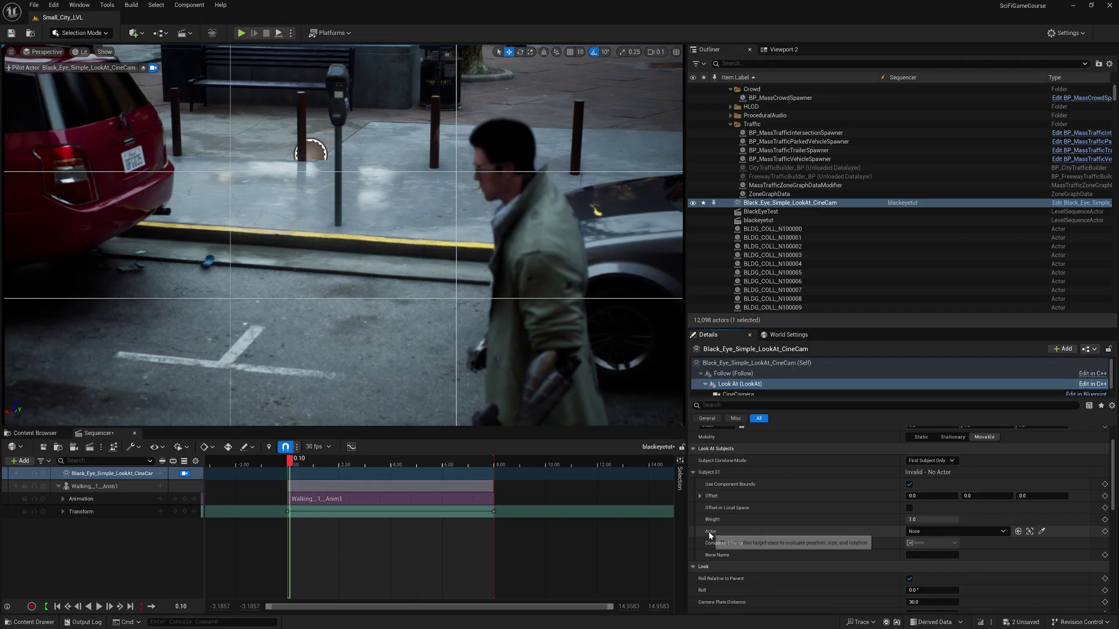
left_click(1042, 531)
left_click(556, 250)
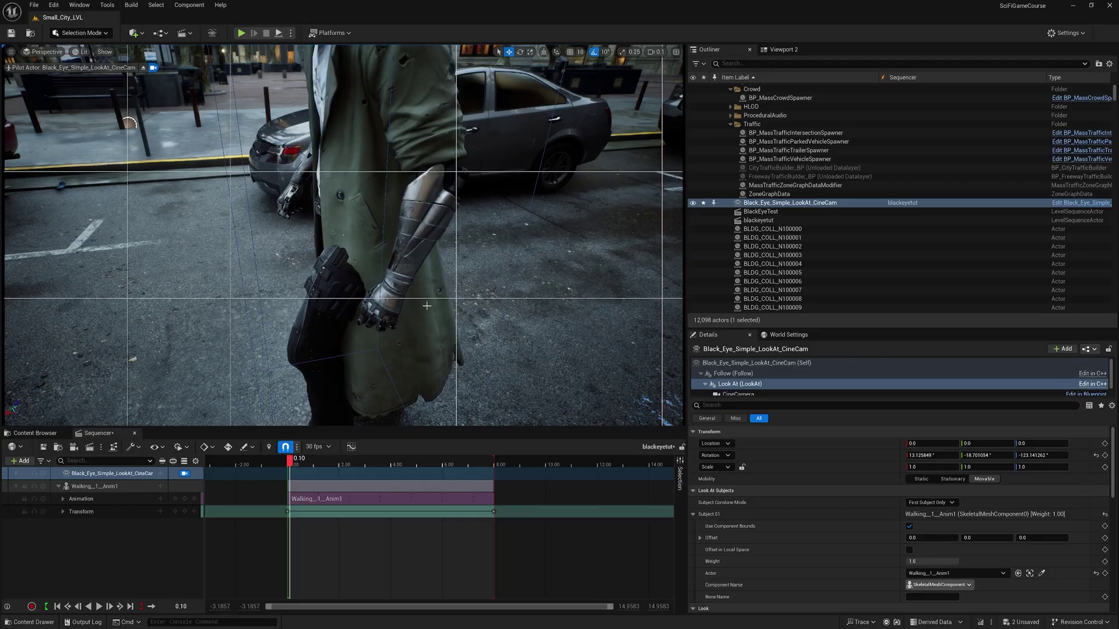
- Try a wider focal length of about 7.15 on the CineCamera component and reset it to the default 35.0
scroll(737, 389, "down", 1)
left_click(738, 386)
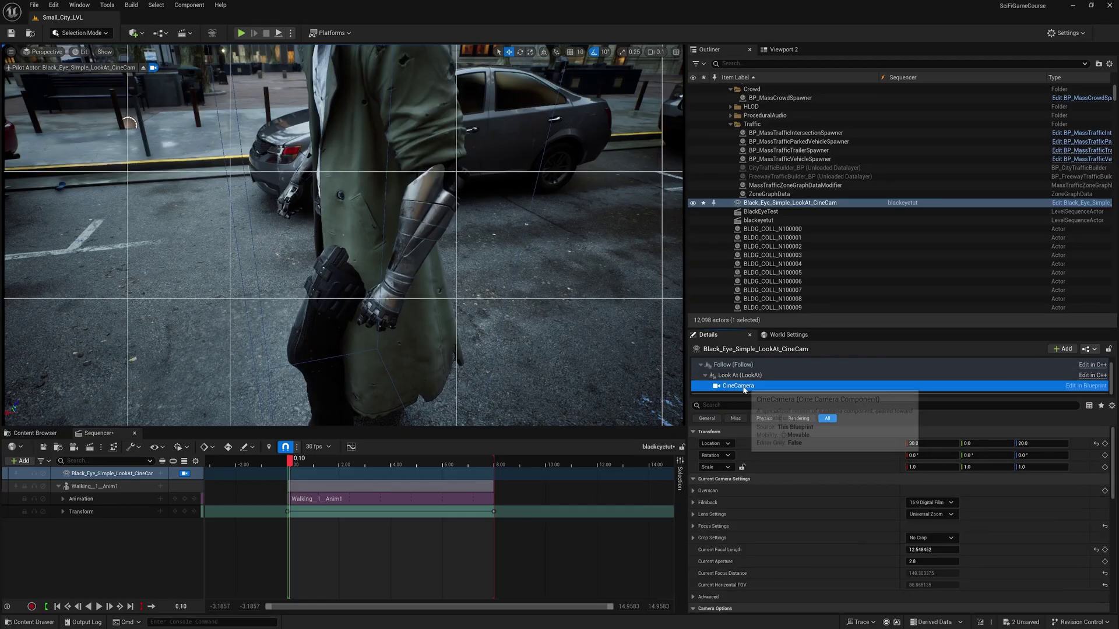
left_click_drag(924, 551, 887, 551)
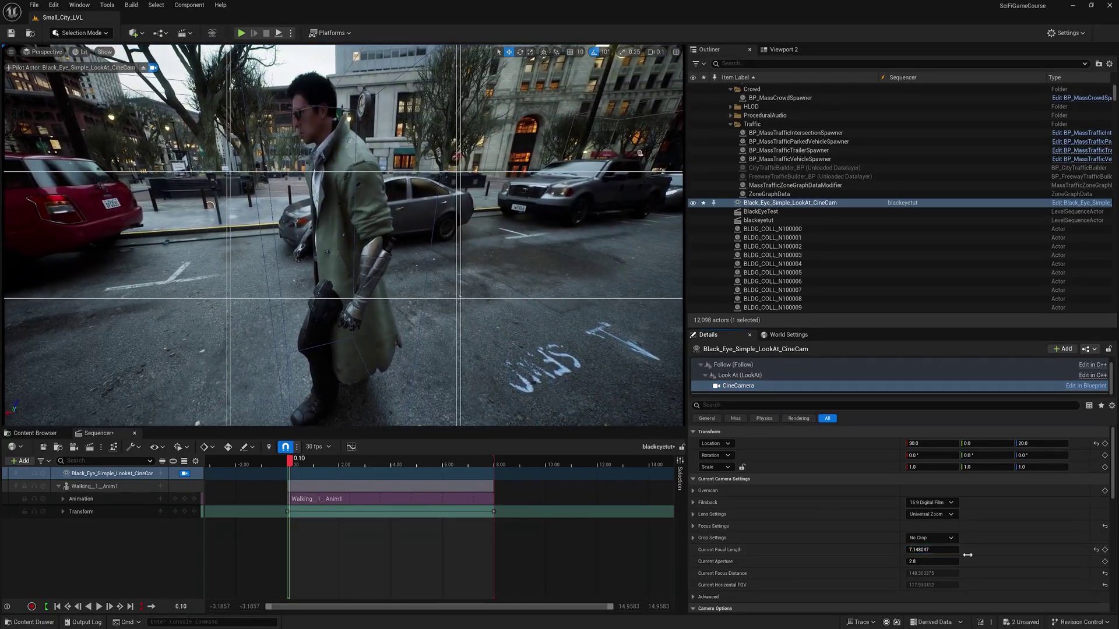
left_click(1096, 549)
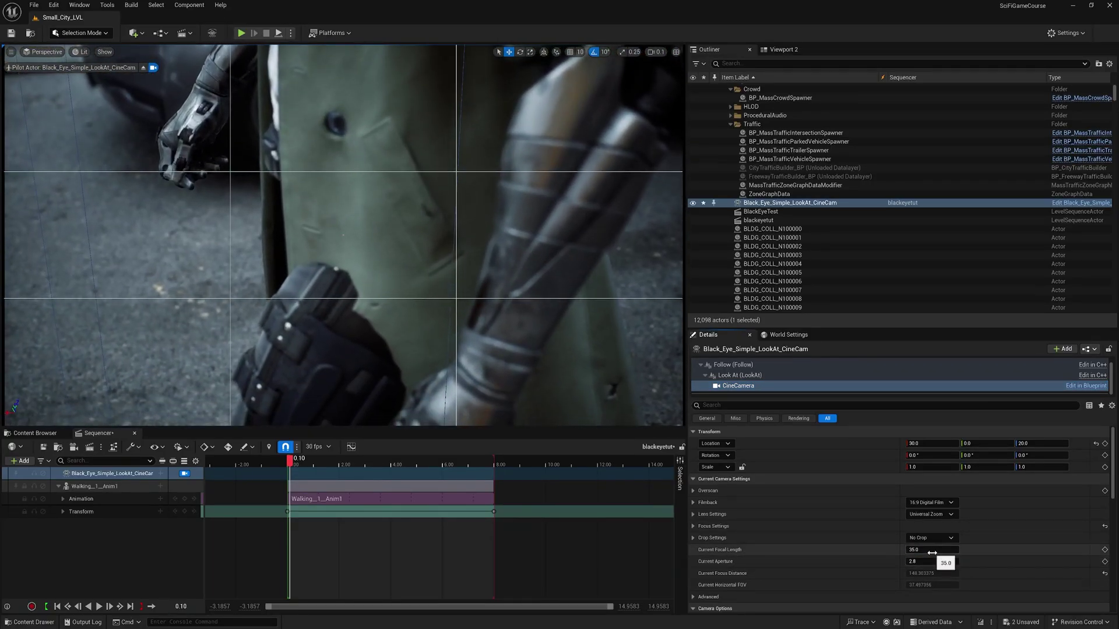
- Try Dynamic FOV on the Look At component while moving around the character, and turn it off again
left_click(726, 376)
scroll(788, 492, "down", 10)
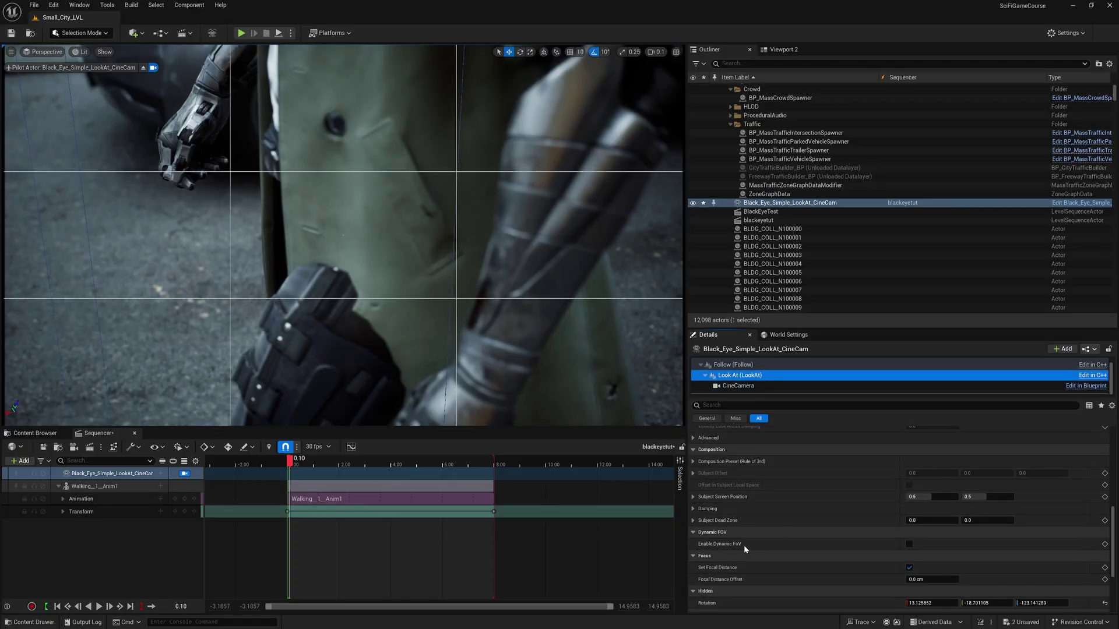
left_click(909, 544)
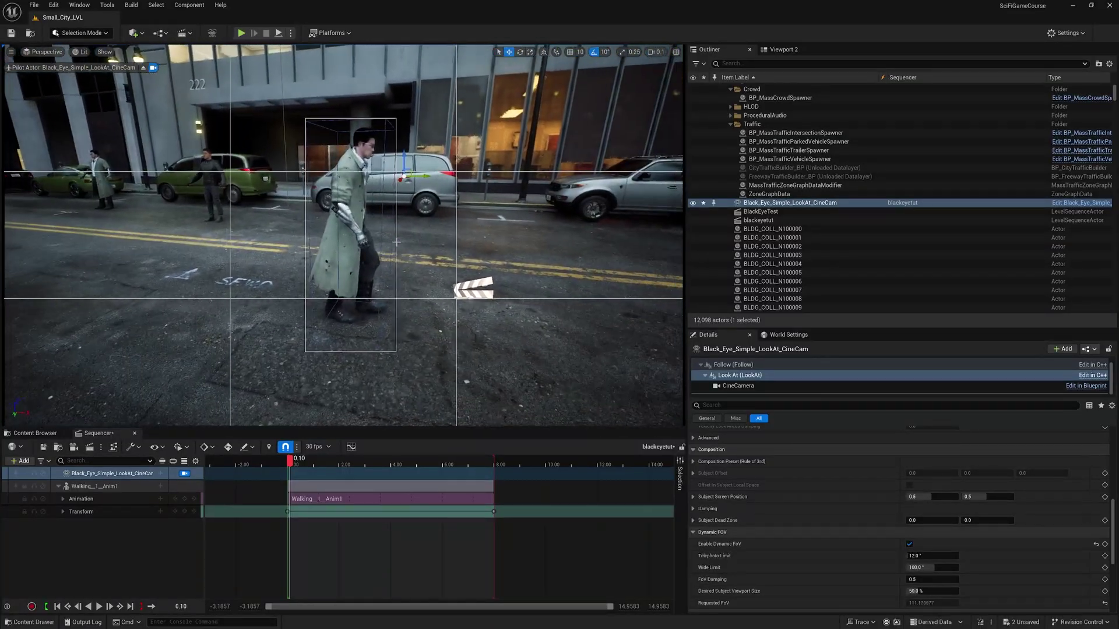
left_click(909, 544)
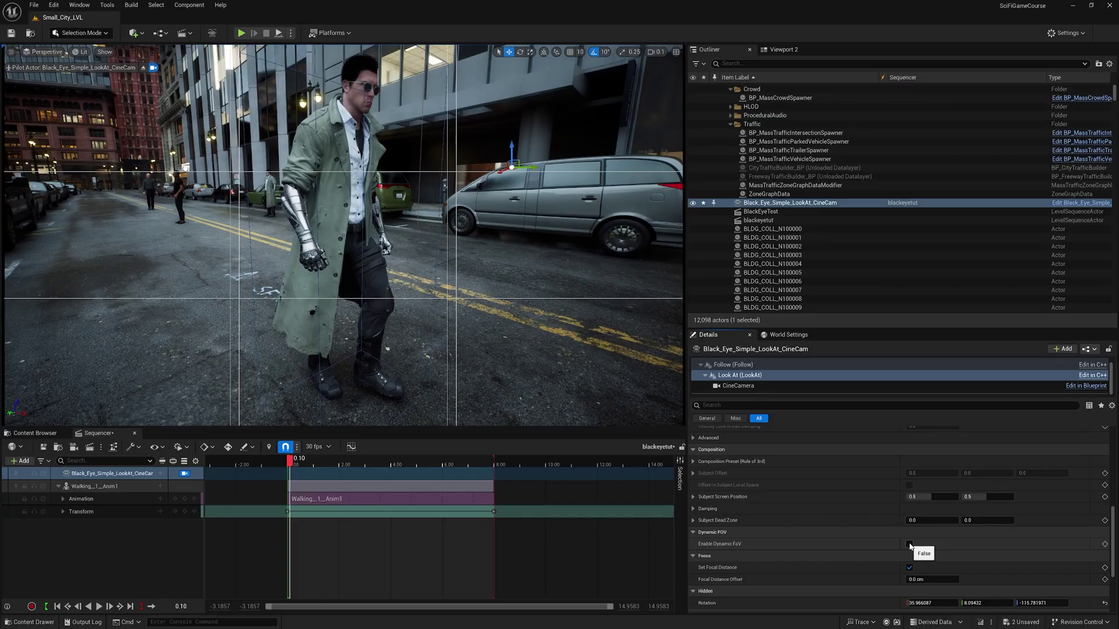
- Move the piloted camera back from the character so his full body and the surrounding street are in frame
scroll(909, 545, "up", 3)
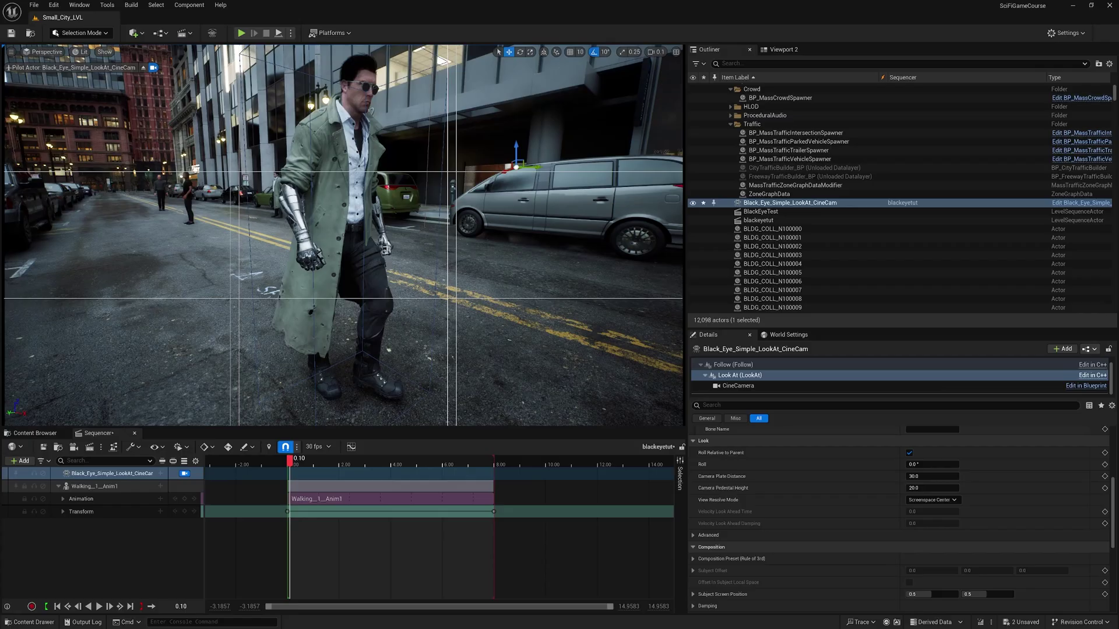
scroll(385, 248, "down", 4)
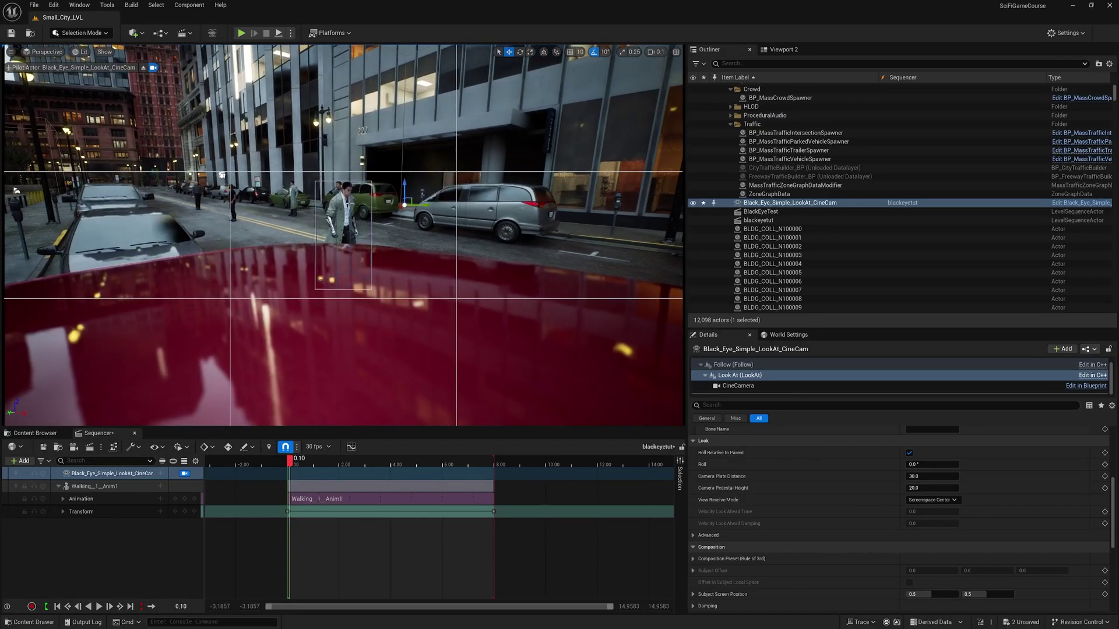
scroll(419, 245, "up", 2)
key("ctrl+z")
scroll(729, 487, "up", 3)
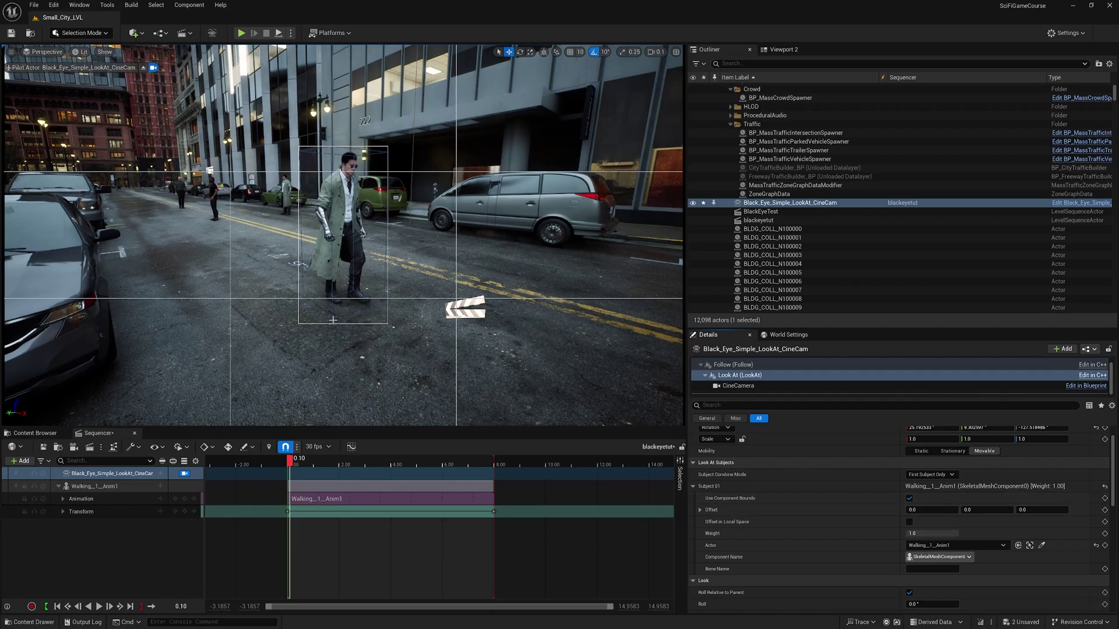
- Check the Black Eye Cameras show flag and examine the subject's bounding box overlay in the viewport
left_click(103, 53)
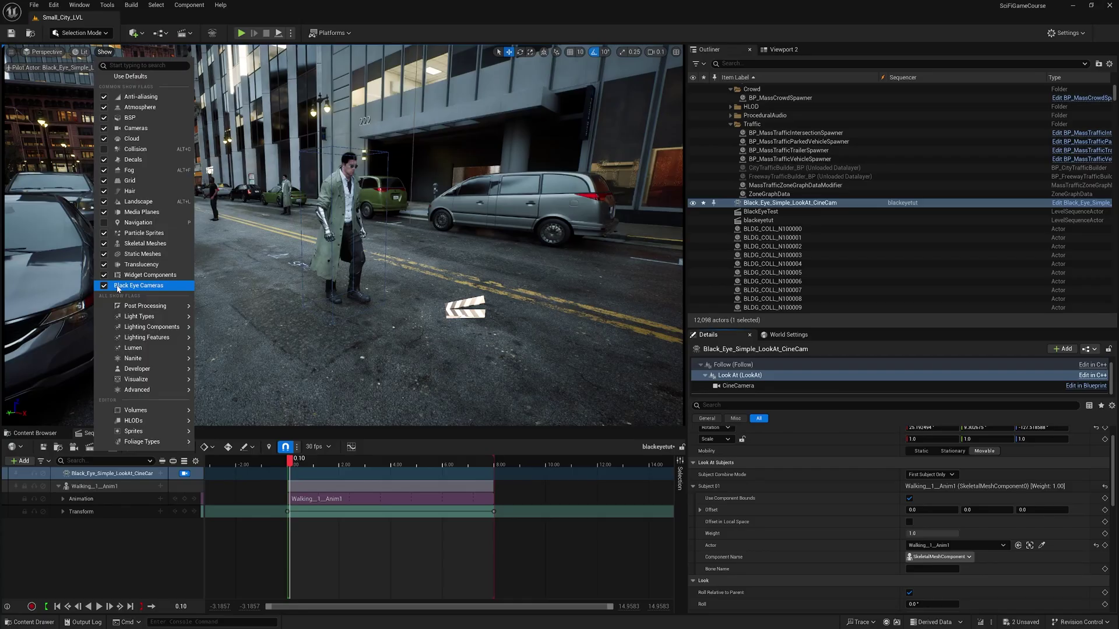
left_click(408, 327)
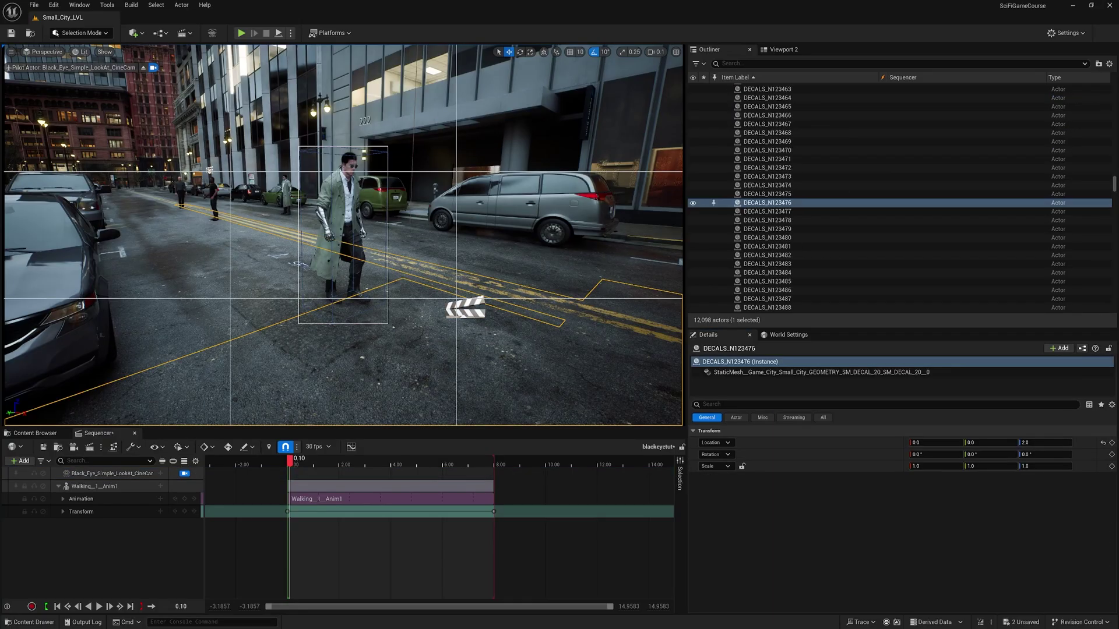
left_click(291, 289)
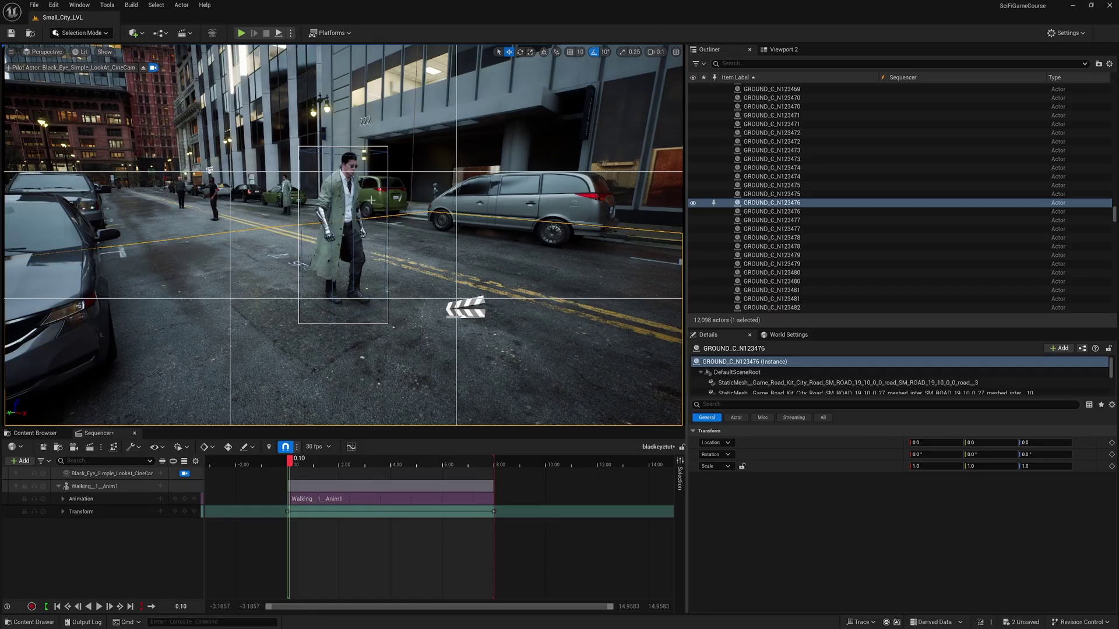
left_click(387, 289)
- Raise the Look At Subject 01 Z offset to about 77.4 and bring the camera in behind the character
scroll(848, 512, "down", 2)
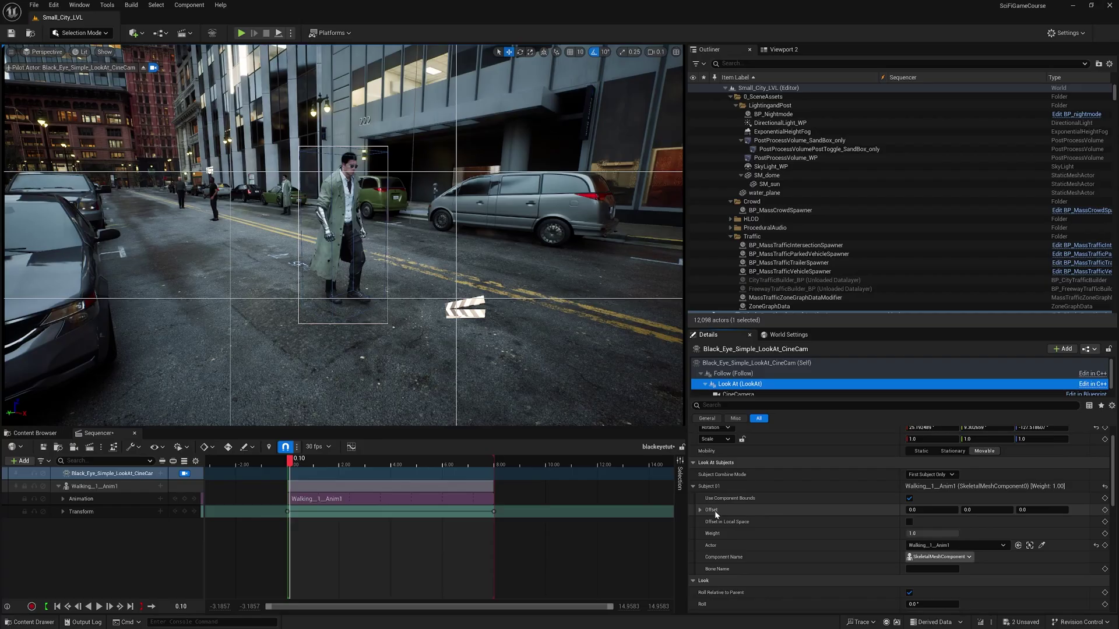
left_click_drag(1069, 511, 1092, 512)
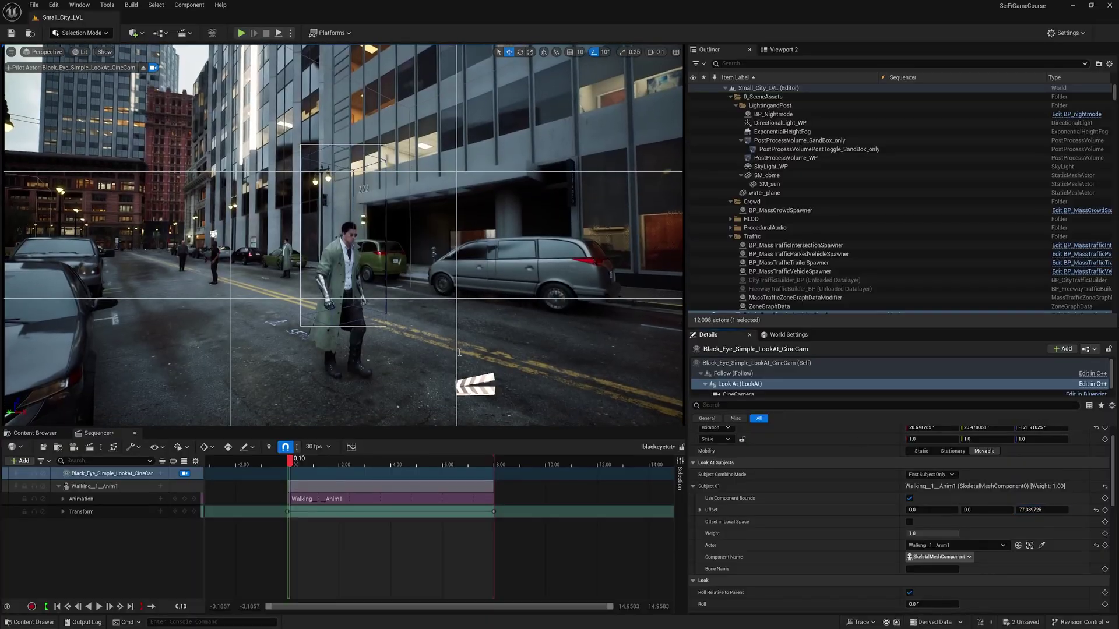
scroll(337, 300, "up", 3)
scroll(337, 300, "up", 6)
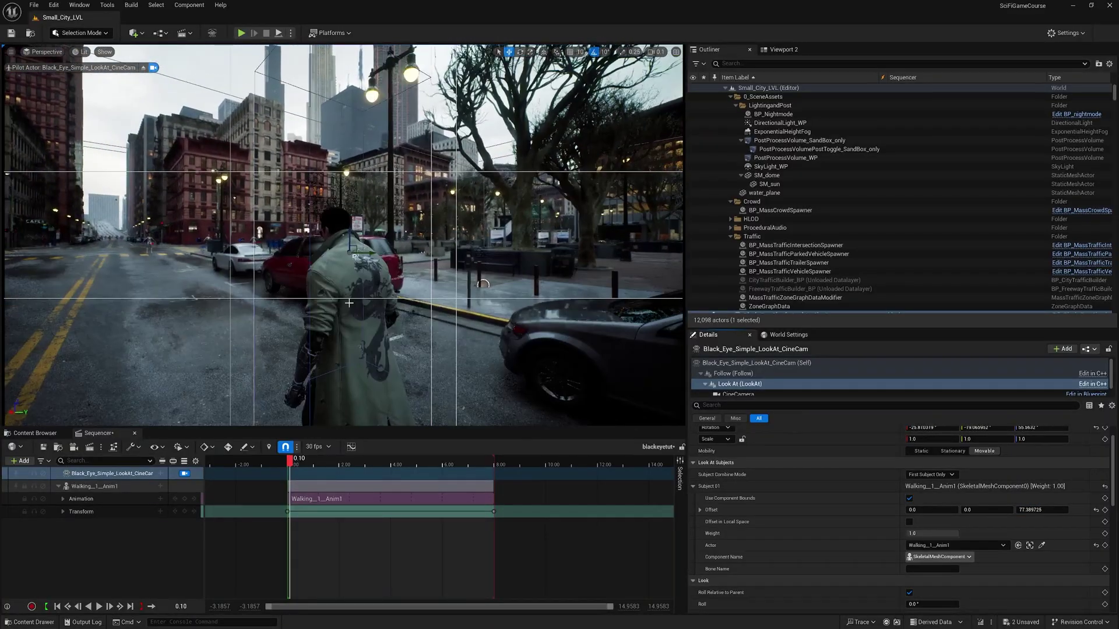
- Bring the camera round to the front of the character and set the Look At Subject 01 Z offset to 0
right_click_drag(371, 274, 328, 263)
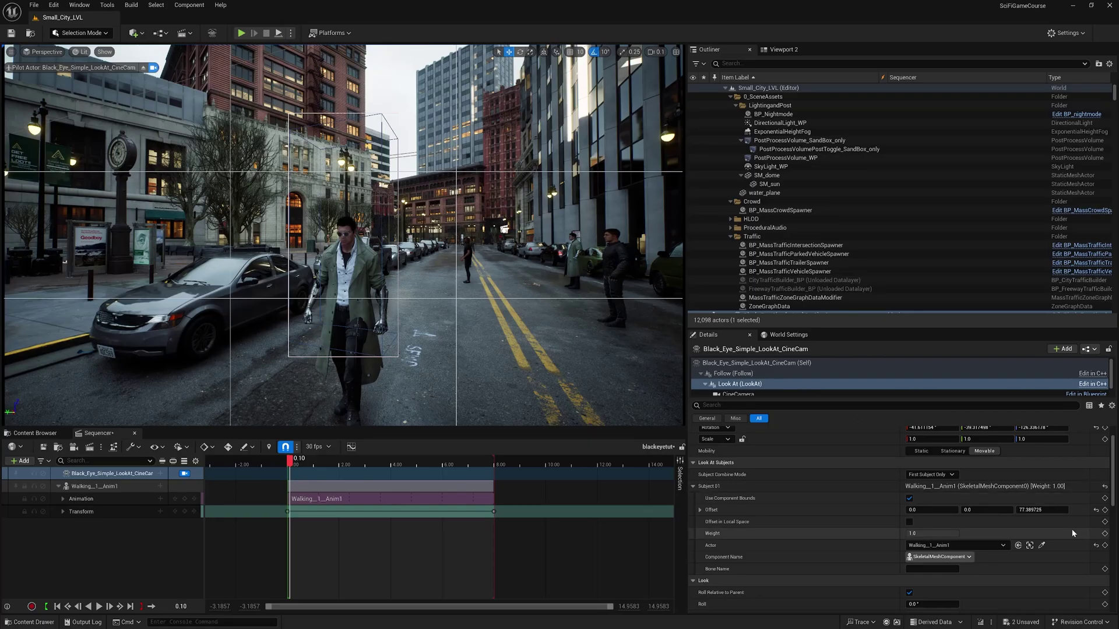
left_click(1042, 509)
type("0")
key("Return")
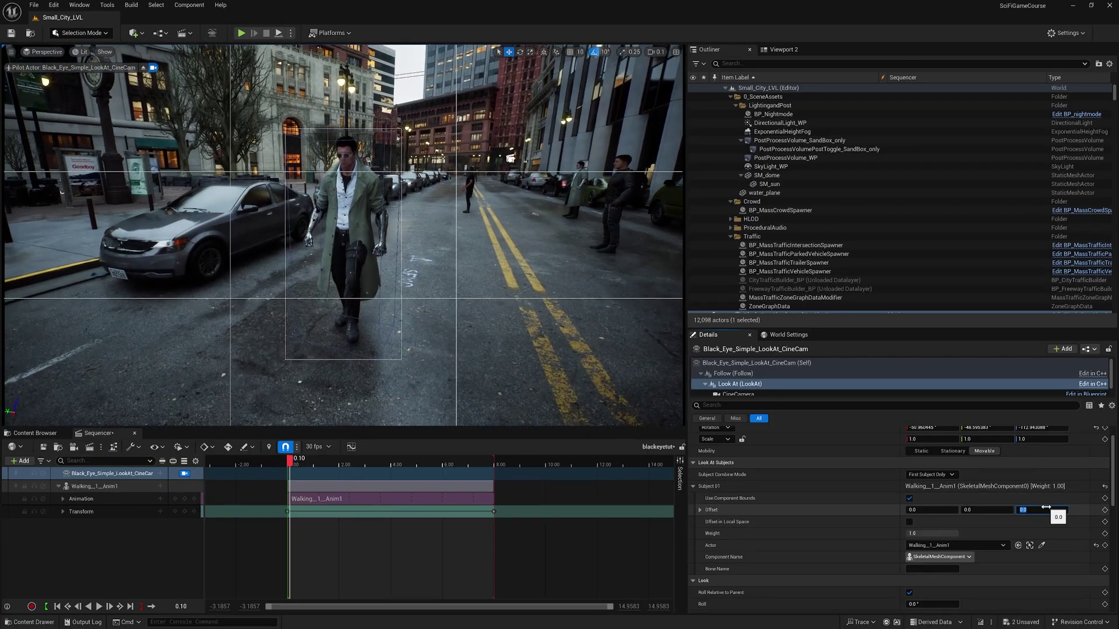
- Target the "head" bone for Look At Subject 01 and turn off Use Component Bounds
left_click(916, 570)
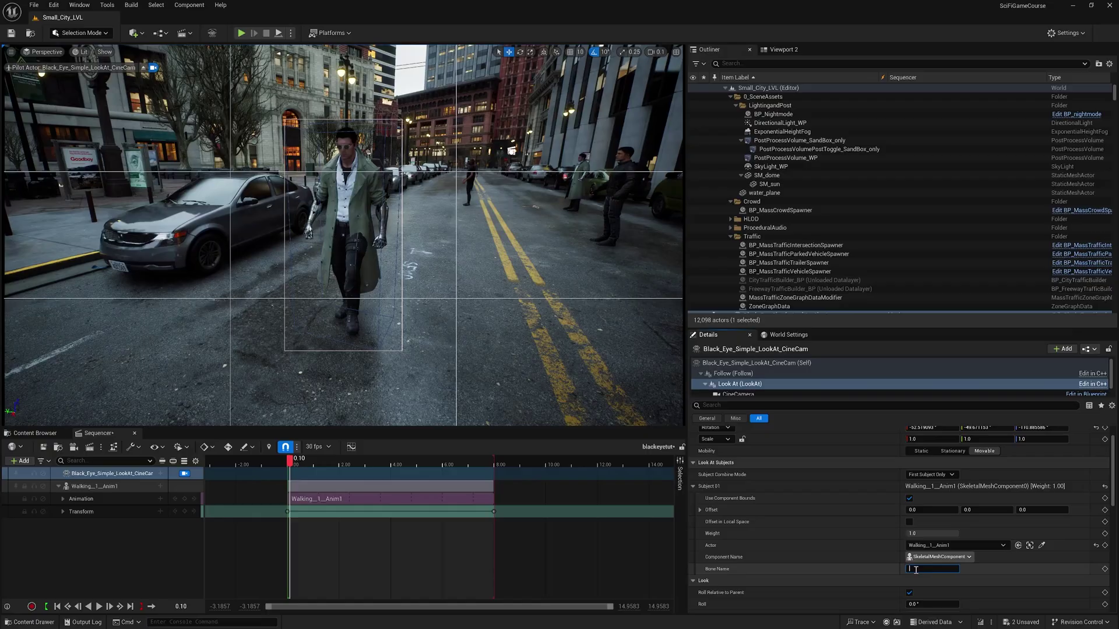
type("head")
key("Return")
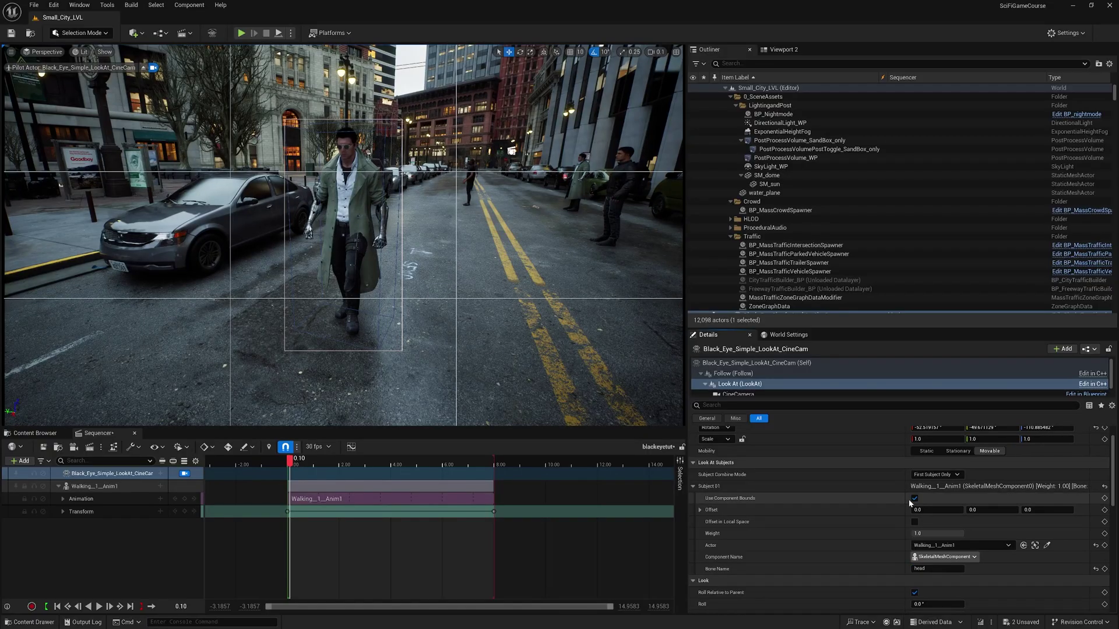
left_click(914, 499)
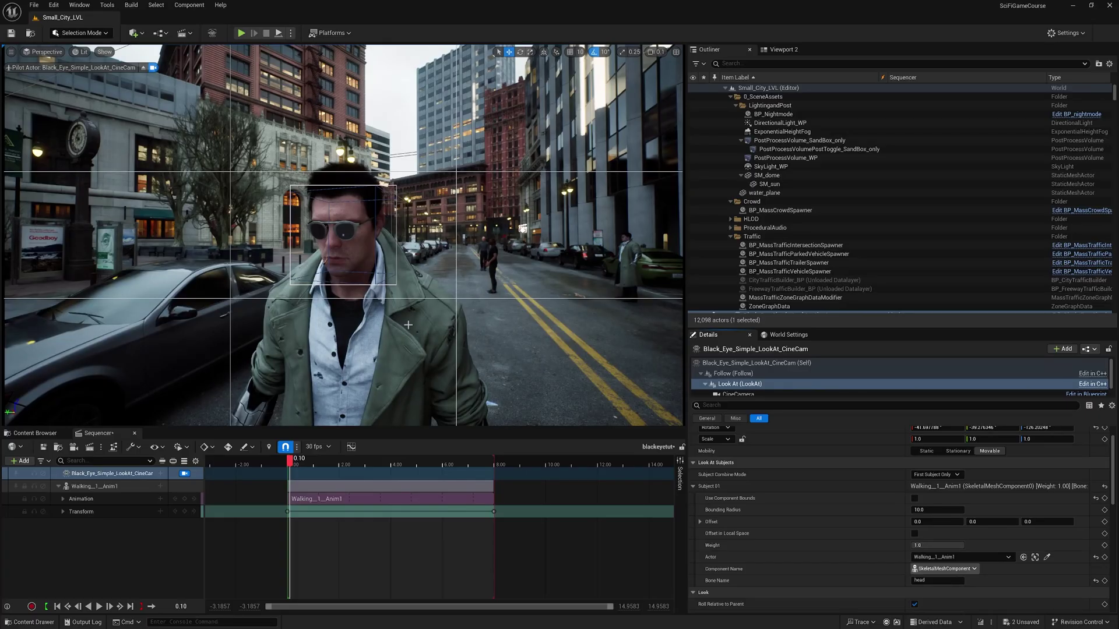
- Switch Subject 01 to a clavicle bone with an X offset of about 39.5 and move the camera behind the character
left_click(927, 581)
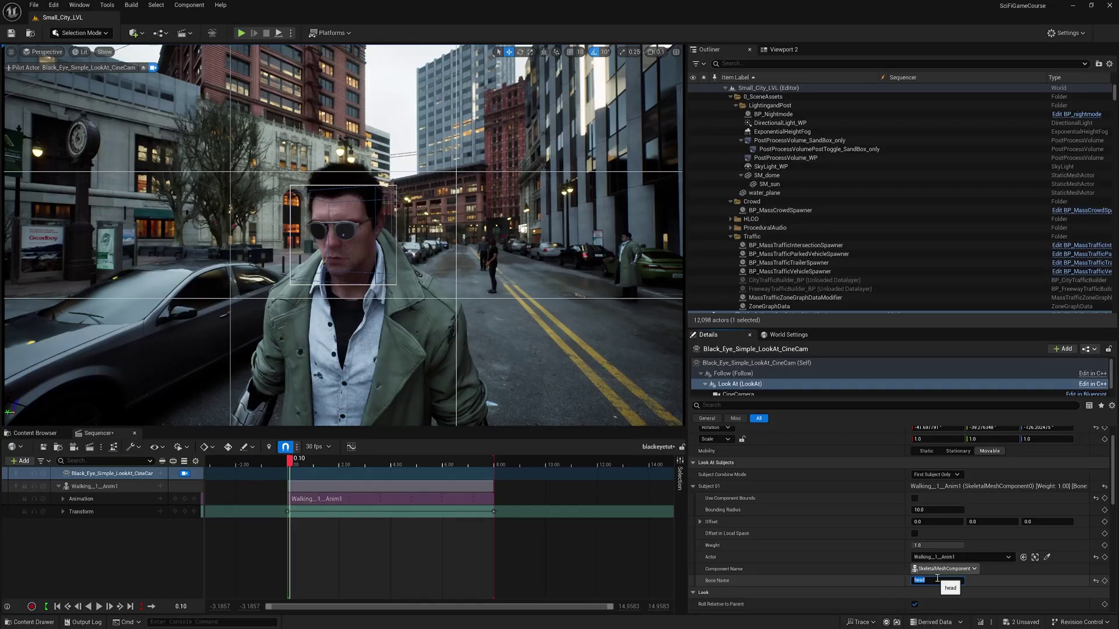
key("Return")
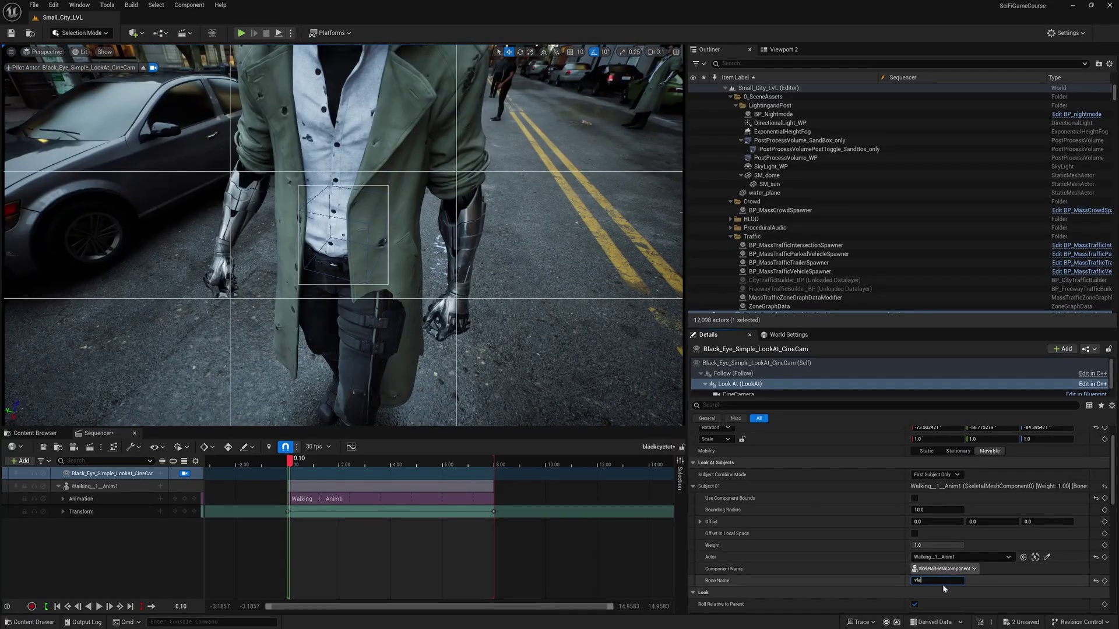
key("Return")
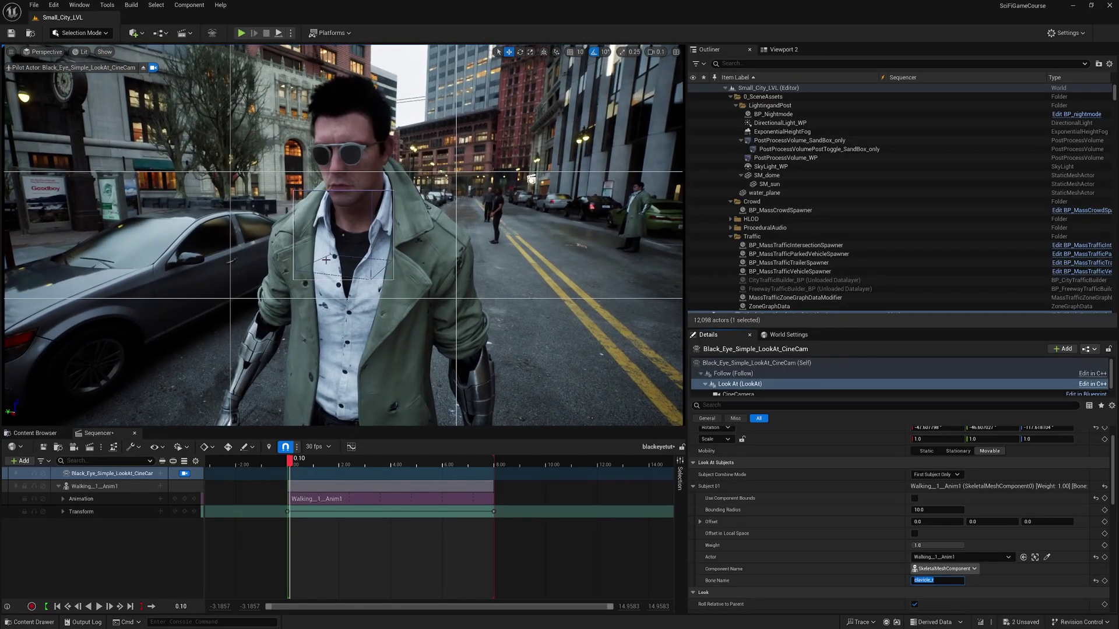
right_click_drag(325, 260, 433, 282)
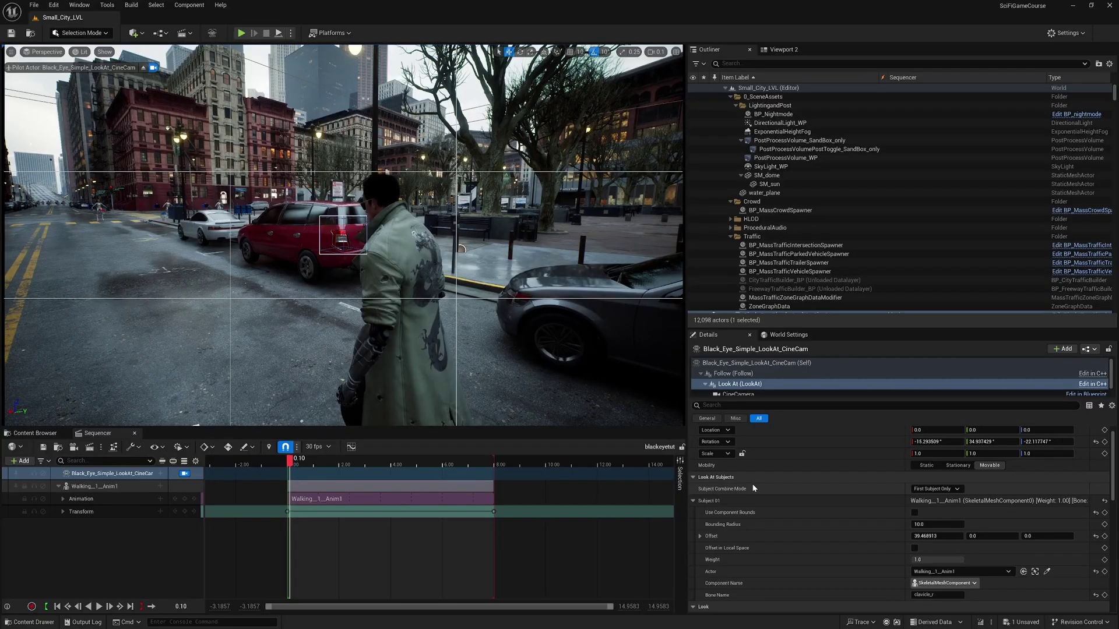
- Set the Subject Combine Mode to Multiple Subjects and assign the walking character as the actor of Subject 02
left_click(923, 489)
left_click(918, 505)
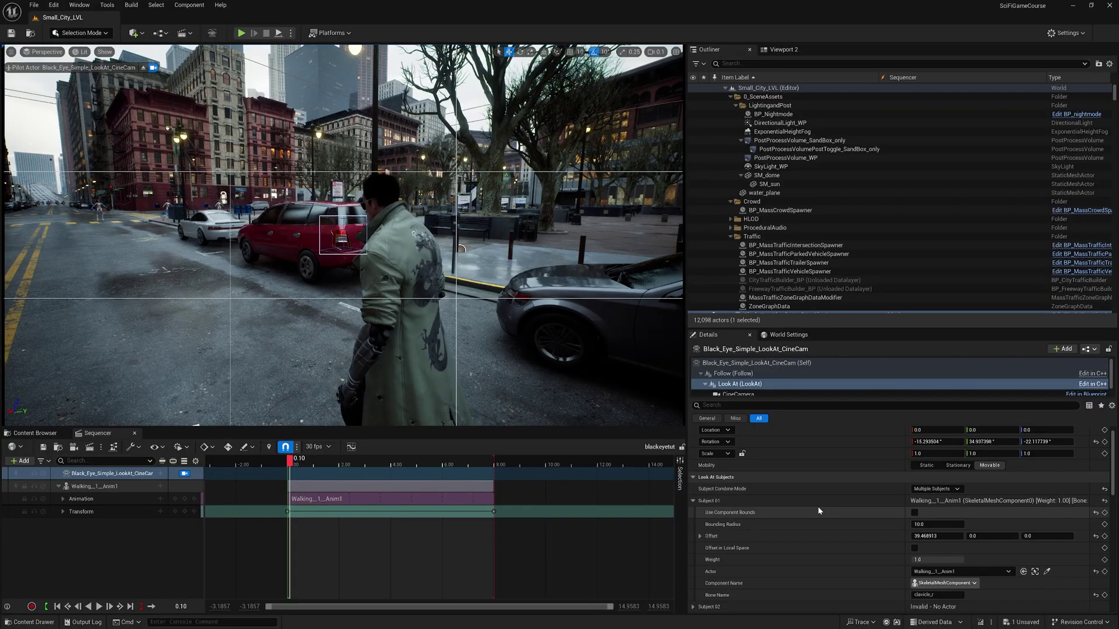
left_click(693, 501)
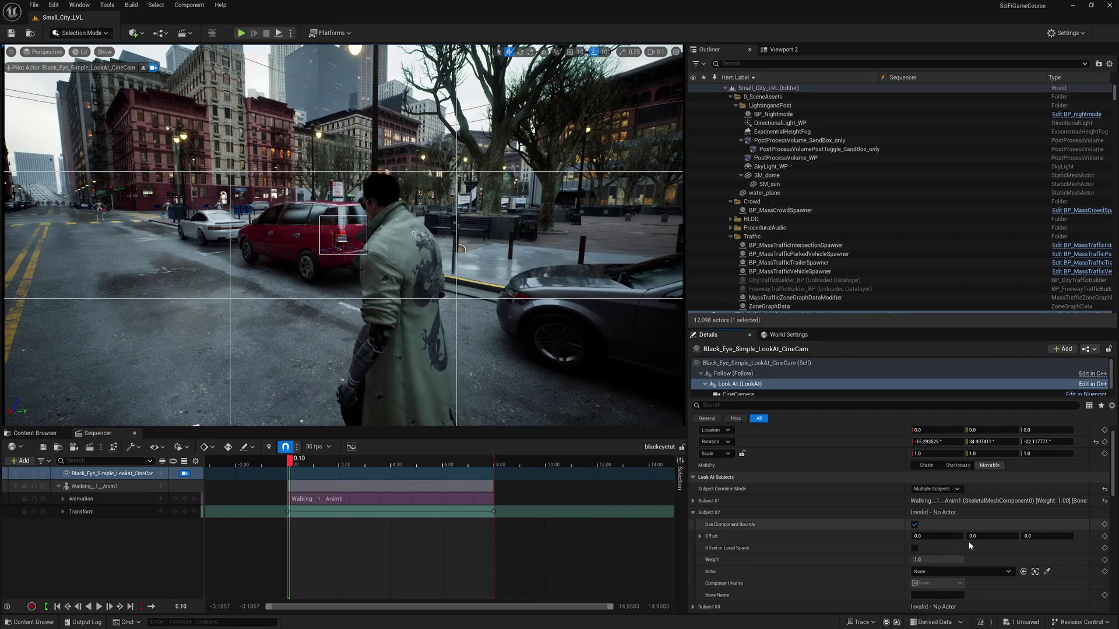
left_click(694, 512)
scroll(757, 463, "down", 2)
left_click(1047, 543)
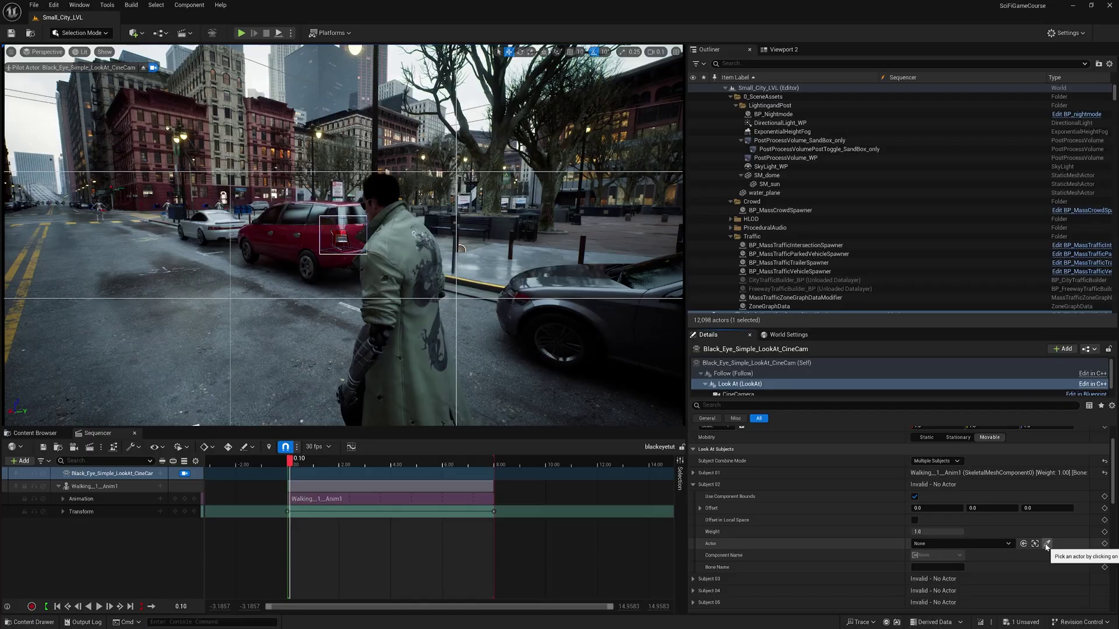
left_click(407, 258)
left_click(408, 262)
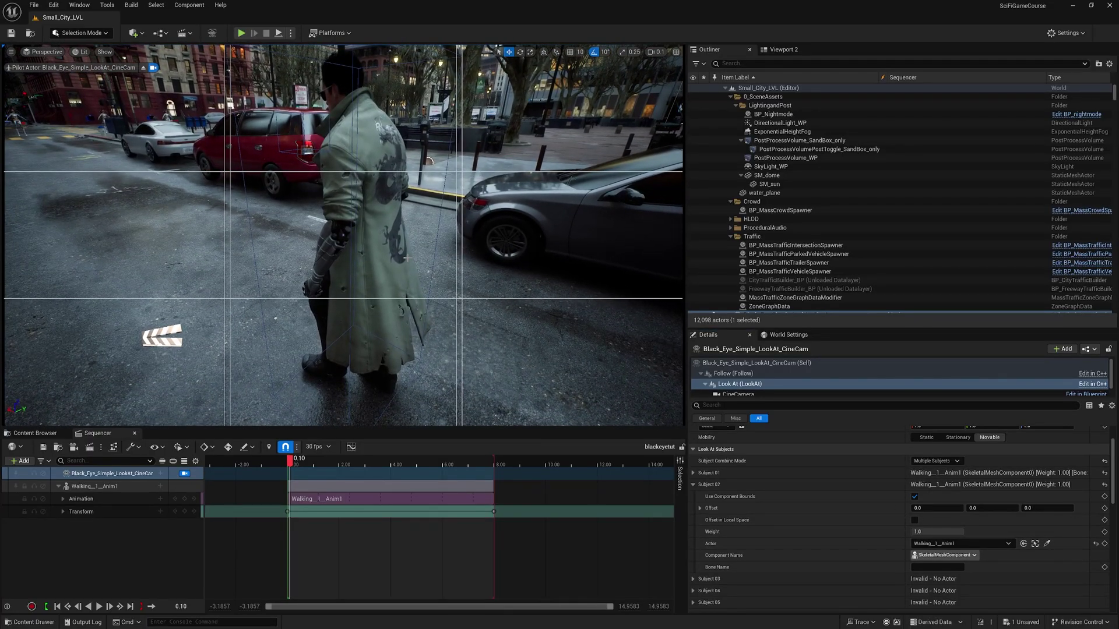
- Target the "pelvis" bone for Subject 02 and turn off its Use Component Bounds
left_click(938, 567)
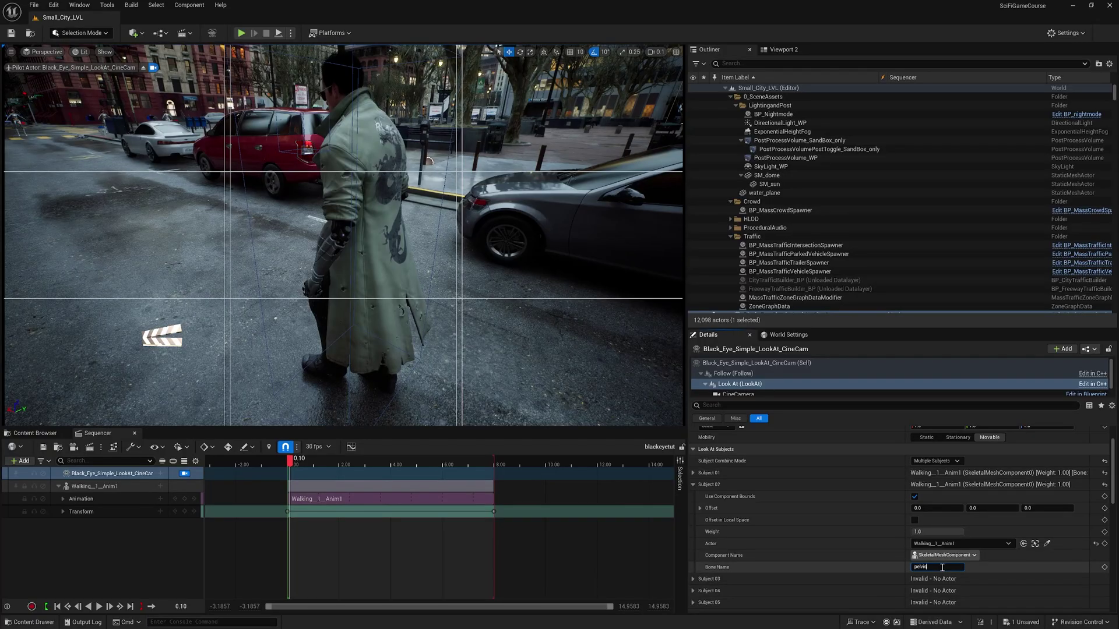
type("pelvis")
key("Return")
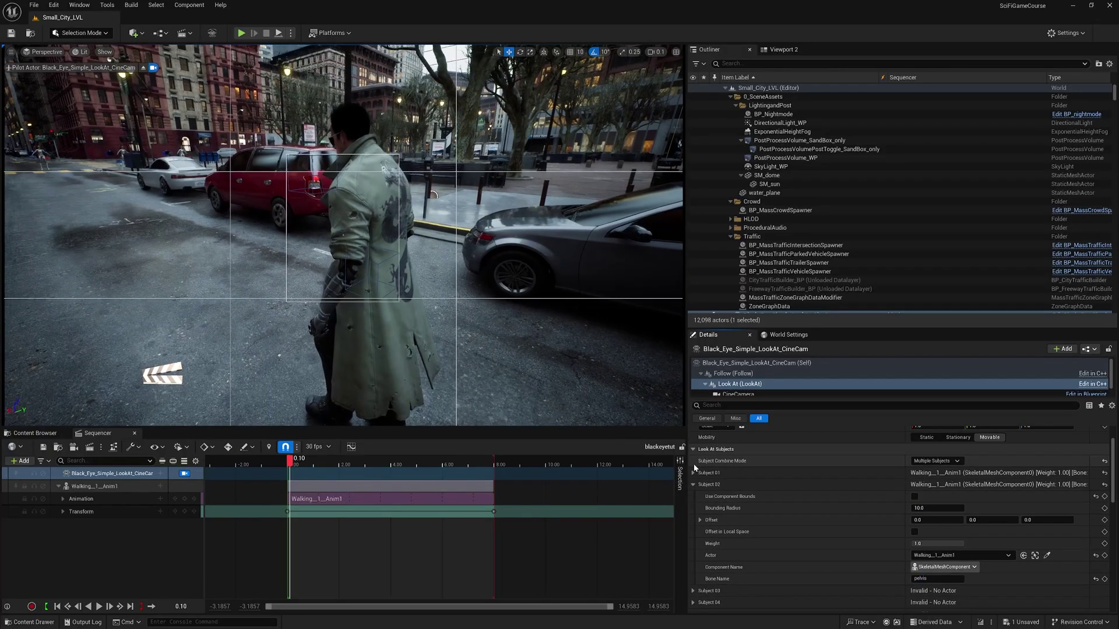
- Change Subject 01's bone to "head" and set its X offset to 0
left_click(693, 473)
left_click(935, 567)
type("clavicle_r")
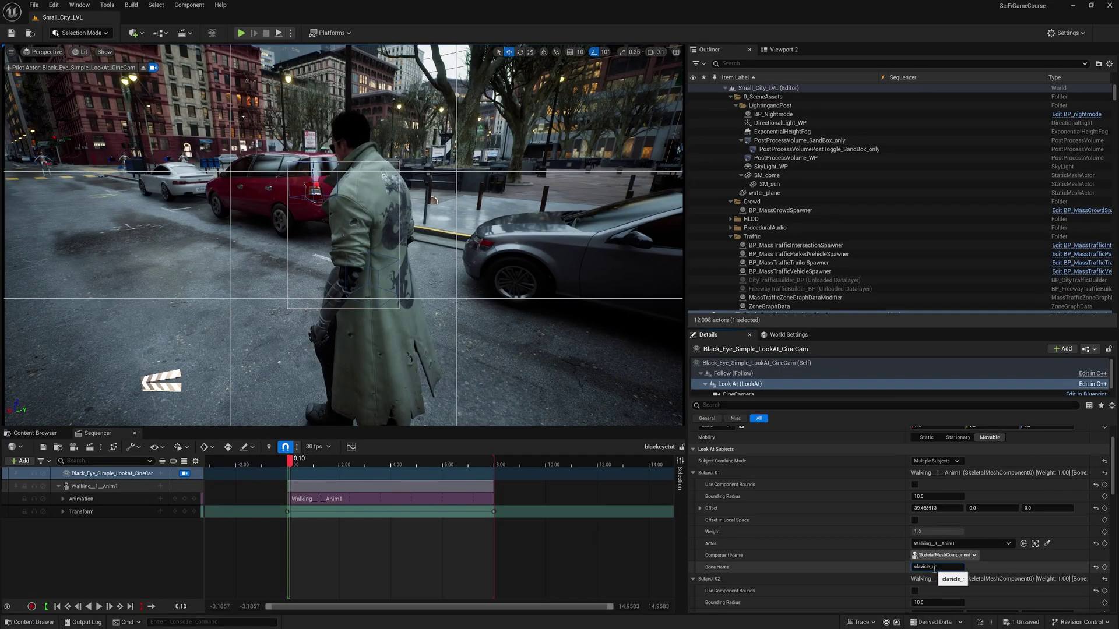
key("Return")
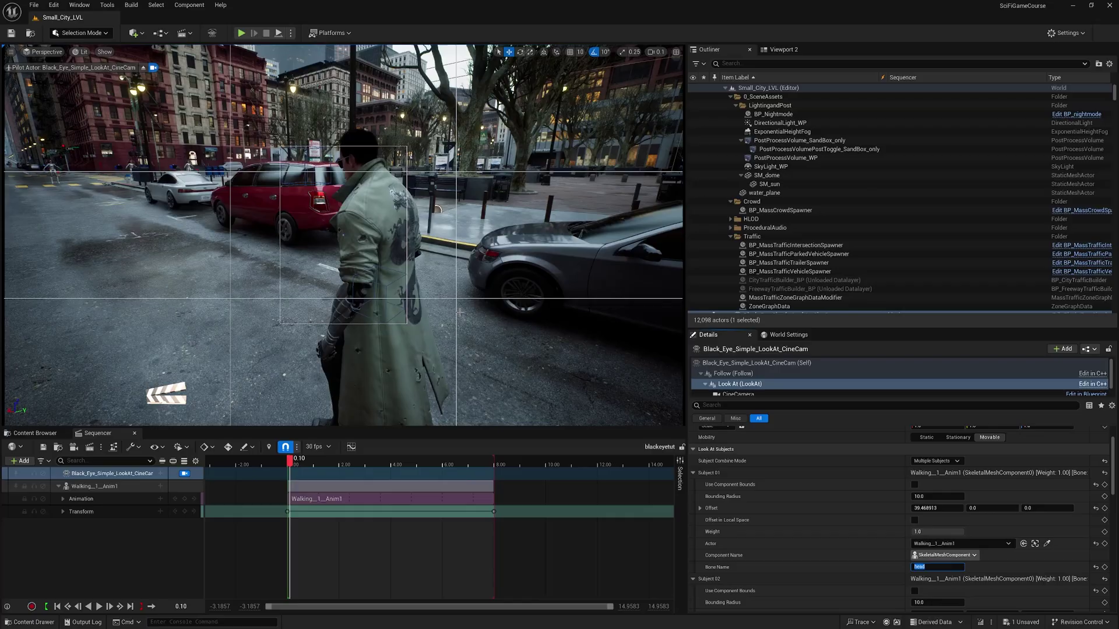
left_click(934, 509)
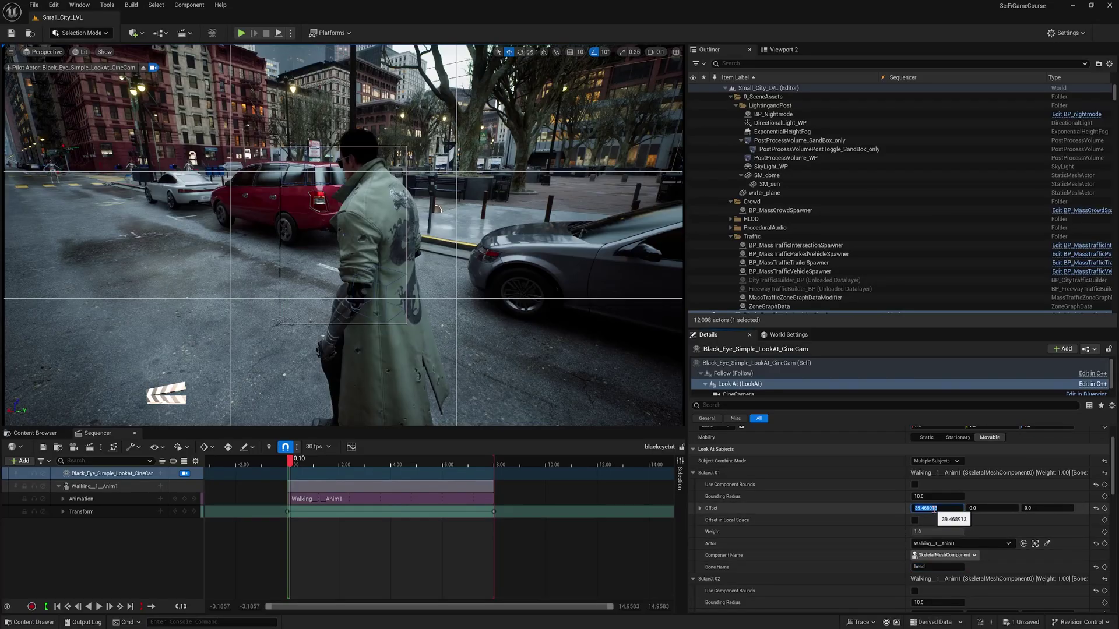
type("0")
key("Return")
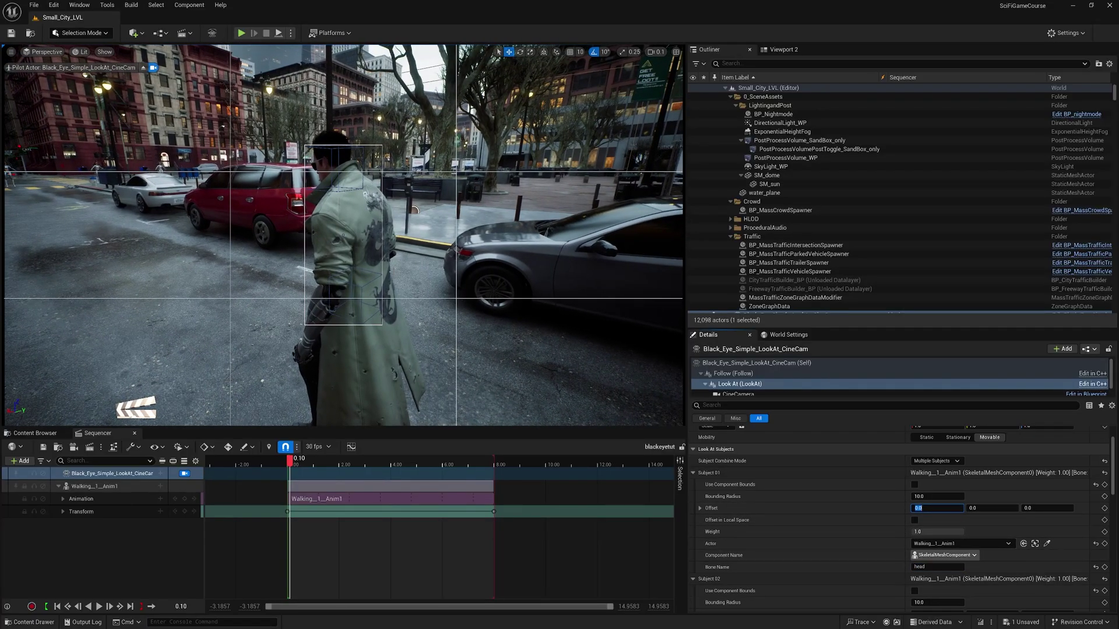
- Pull the camera back from the character and set the CineCamera's current focal length to 60
right_click_drag(457, 205, 461, 214)
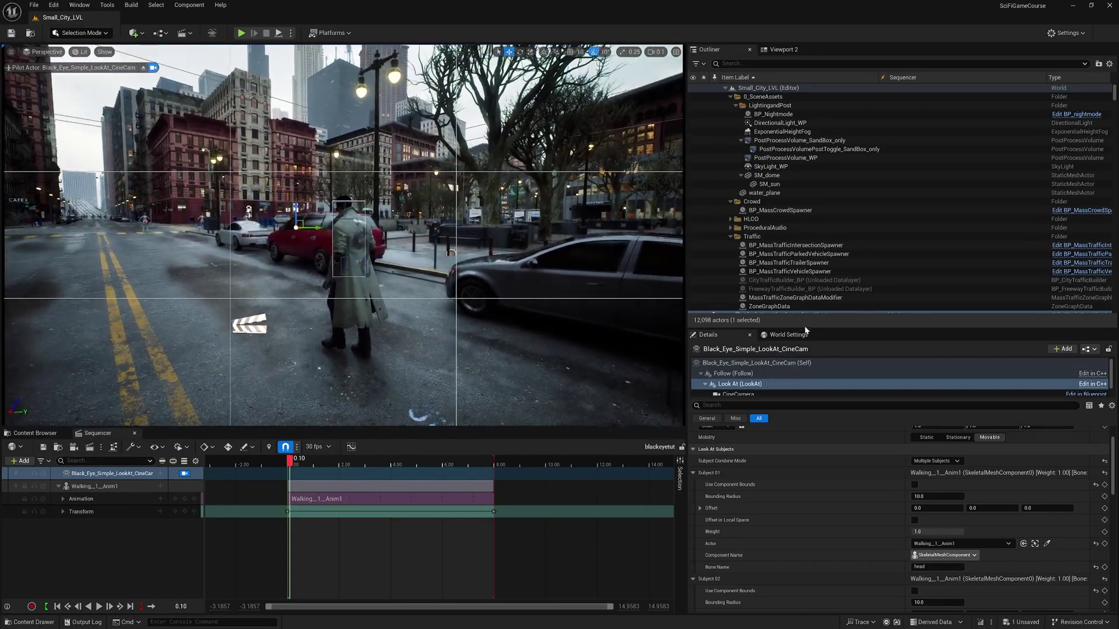
left_click(728, 394)
left_click(930, 509)
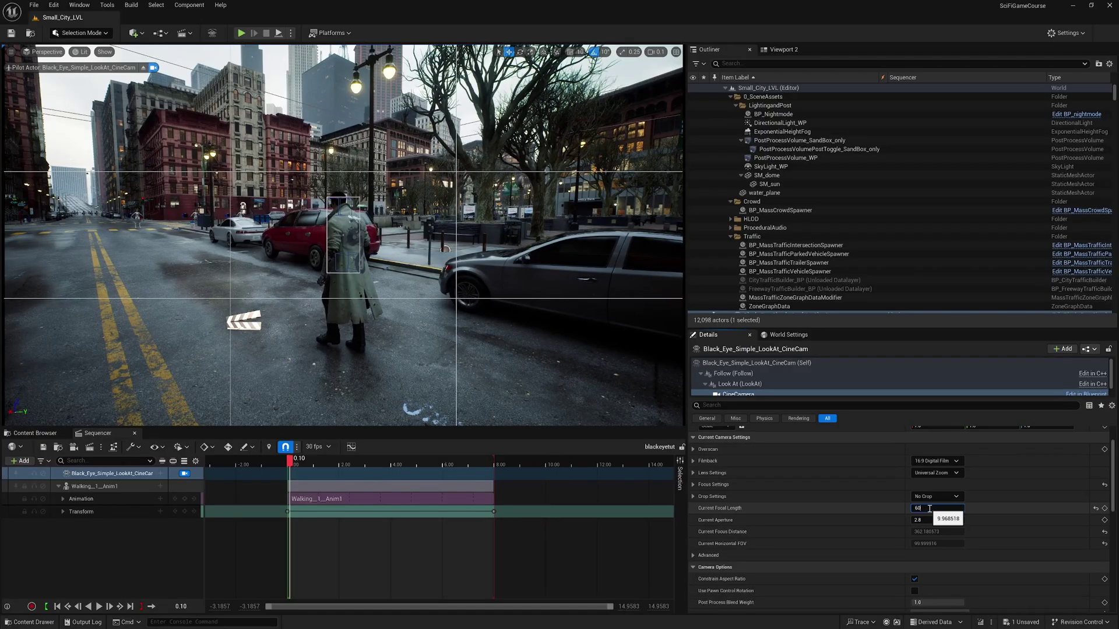
type("60")
key("Return")
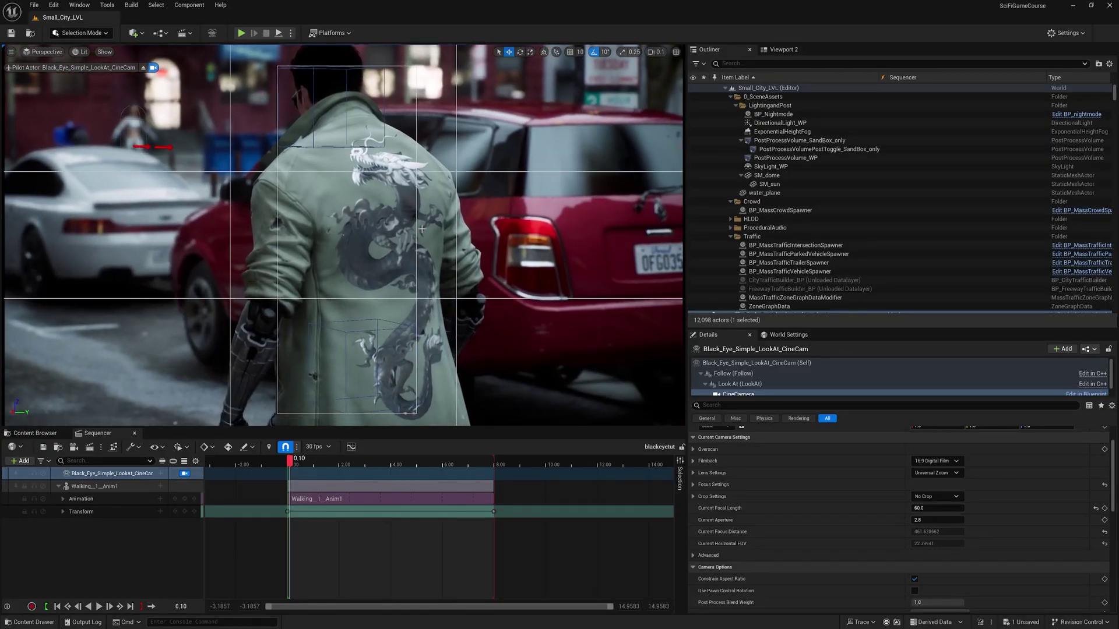
- Try the Rule of 3rd composition presets on the Look At component, starting with Top Left and ending on Center
left_click(740, 384)
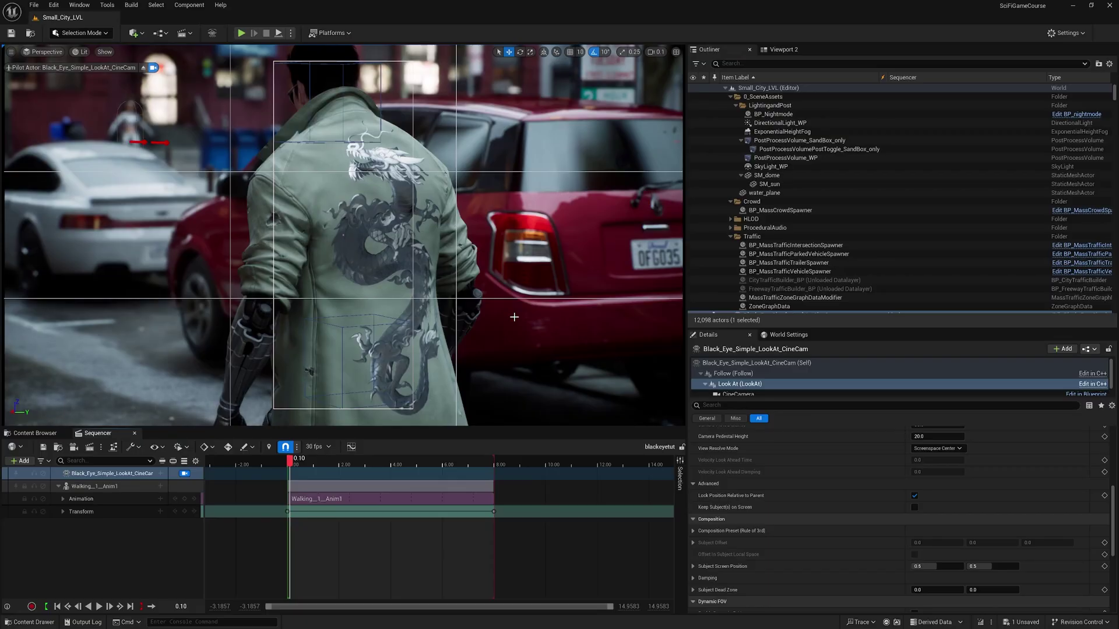
scroll(737, 309, "down", 1)
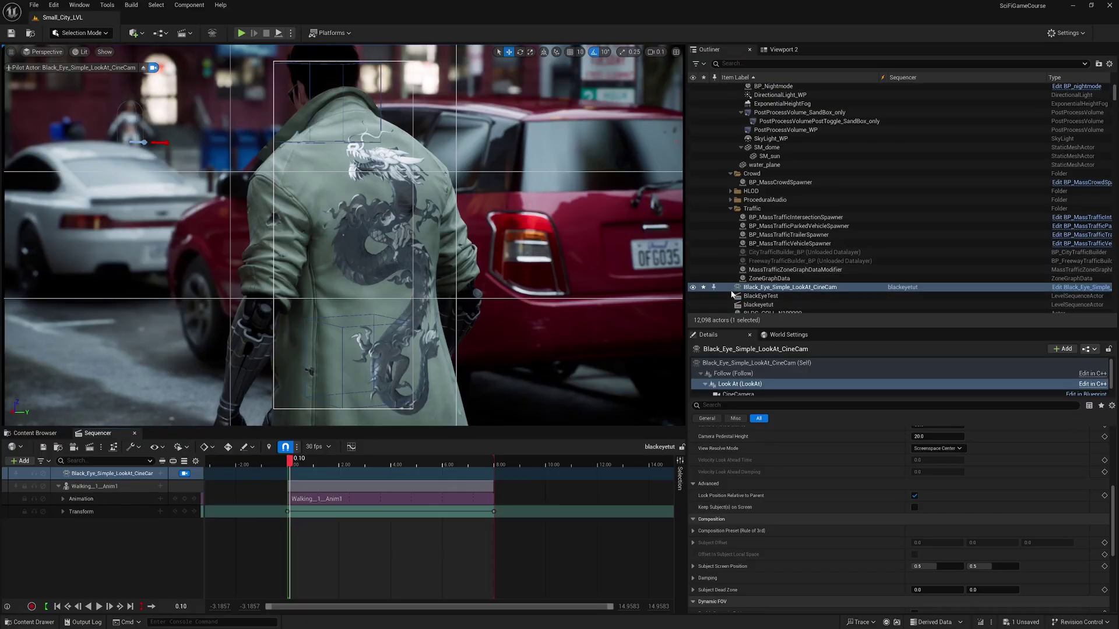
scroll(716, 476, "down", 2)
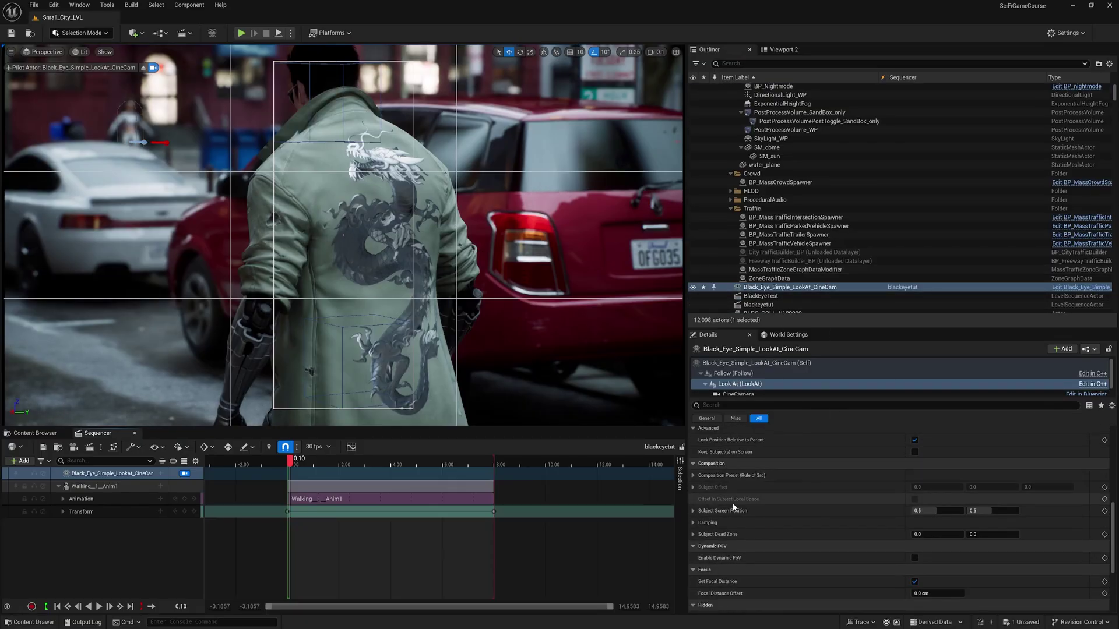
left_click(693, 476)
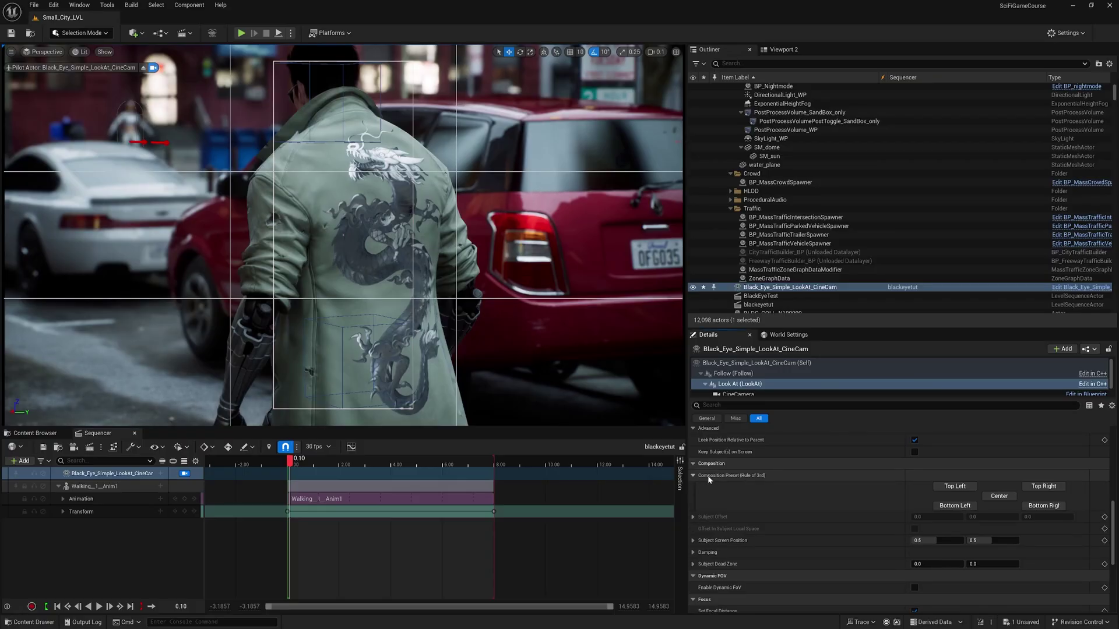
left_click(954, 488)
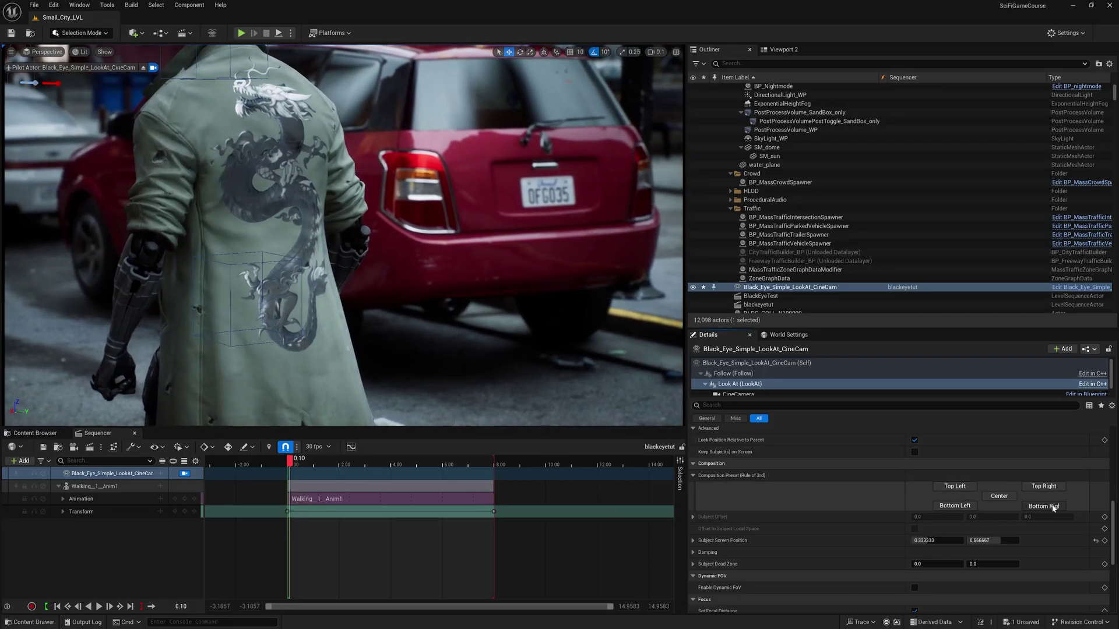
left_click(999, 496)
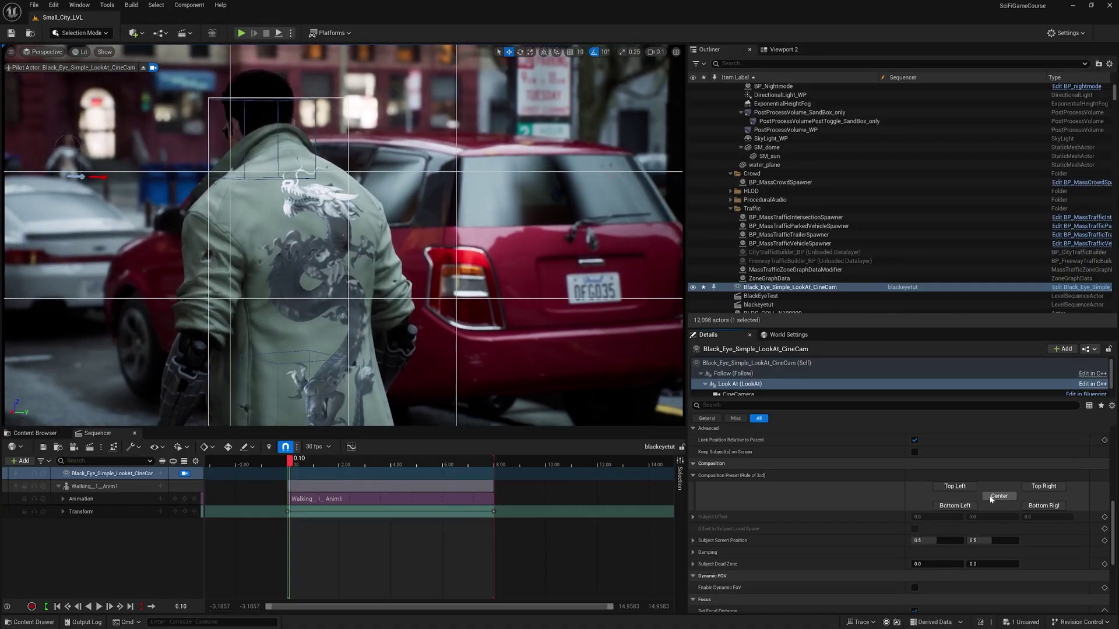
- Adjust the Subject Screen Position to about 0.65 horizontally and 0.4 vertically
scroll(898, 540, "down", 2)
left_click_drag(918, 512, 977, 513)
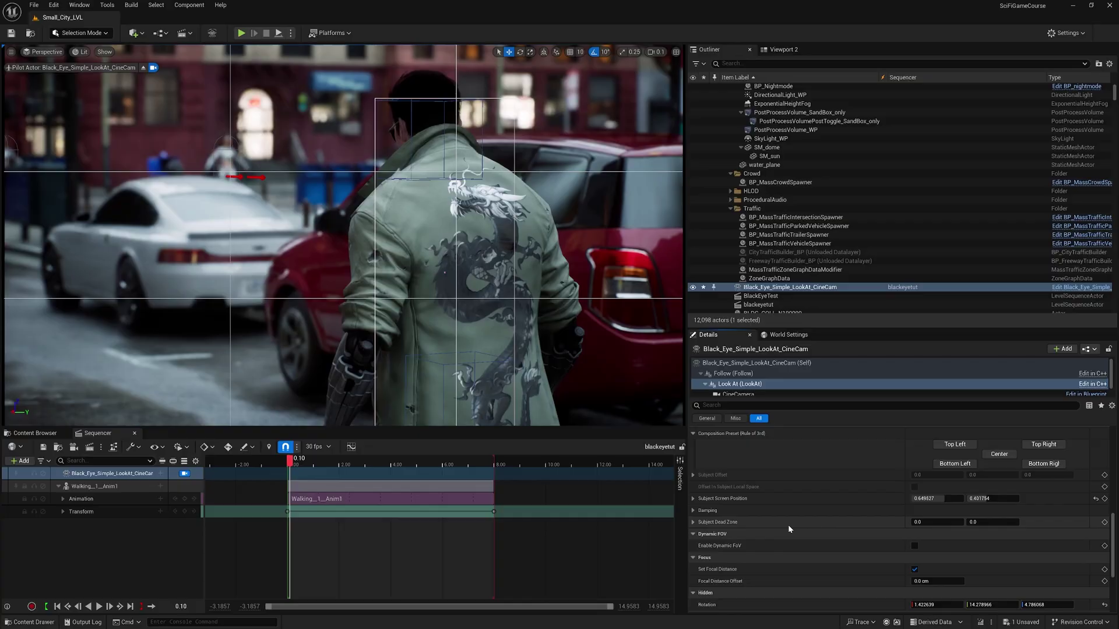
scroll(788, 524, "up", 2)
- Play the sequence to check how the camera tracks the character, and return the playhead to about 0.43
key("space")
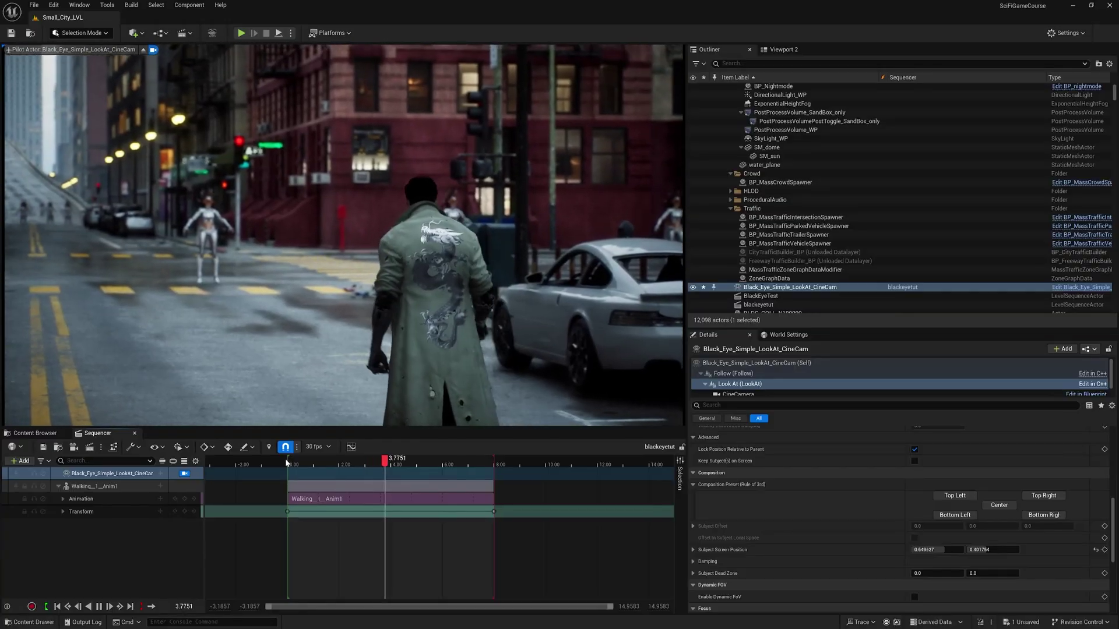
key("space")
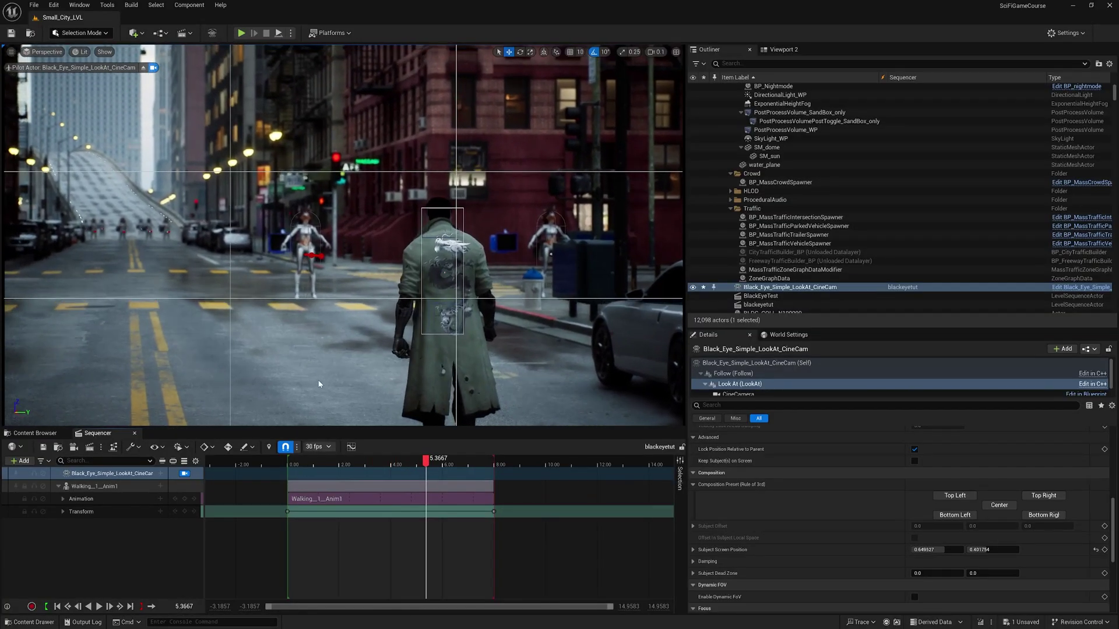
left_click(293, 464)
left_click_drag(293, 465, 300, 465)
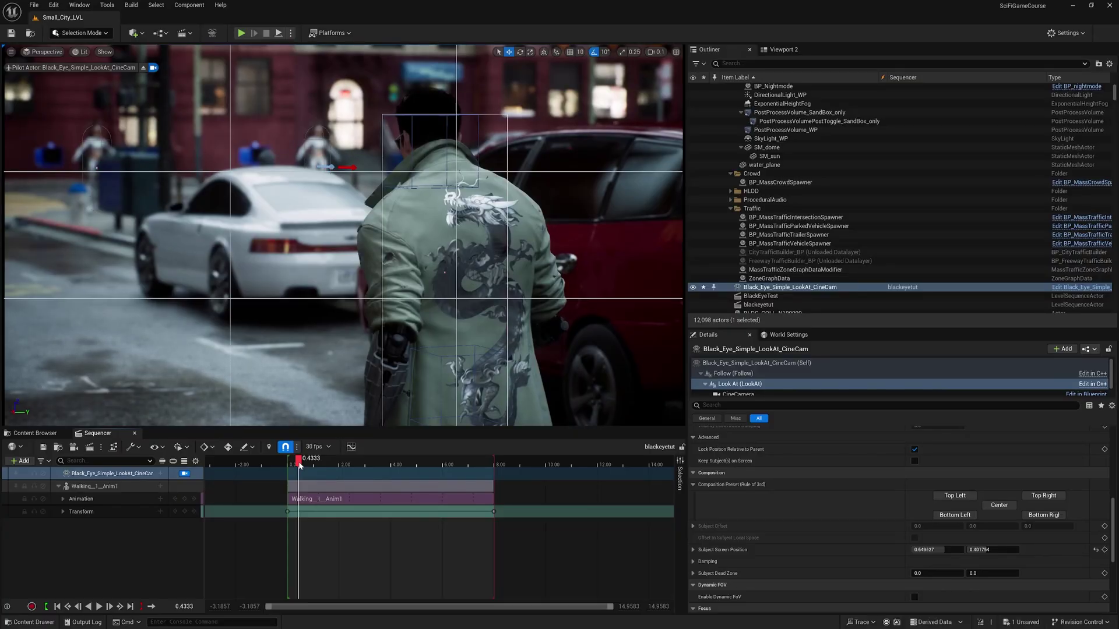
- Assign the walking character as the actor of Subject 1 on the camera's Follow component
left_click(733, 374)
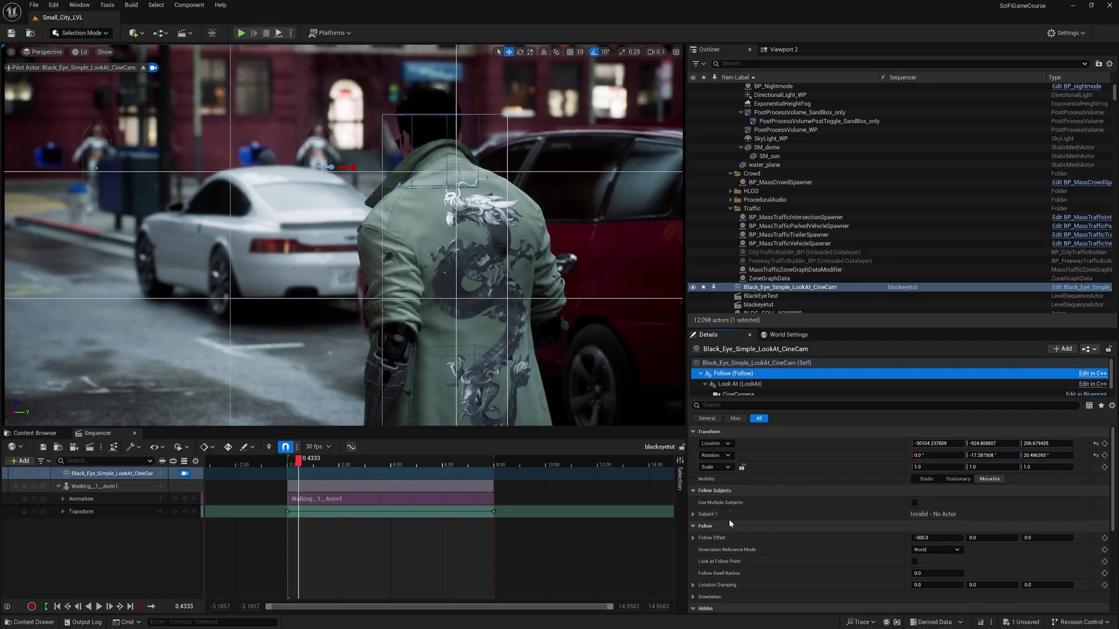
left_click(693, 514)
scroll(889, 480, "down", 2)
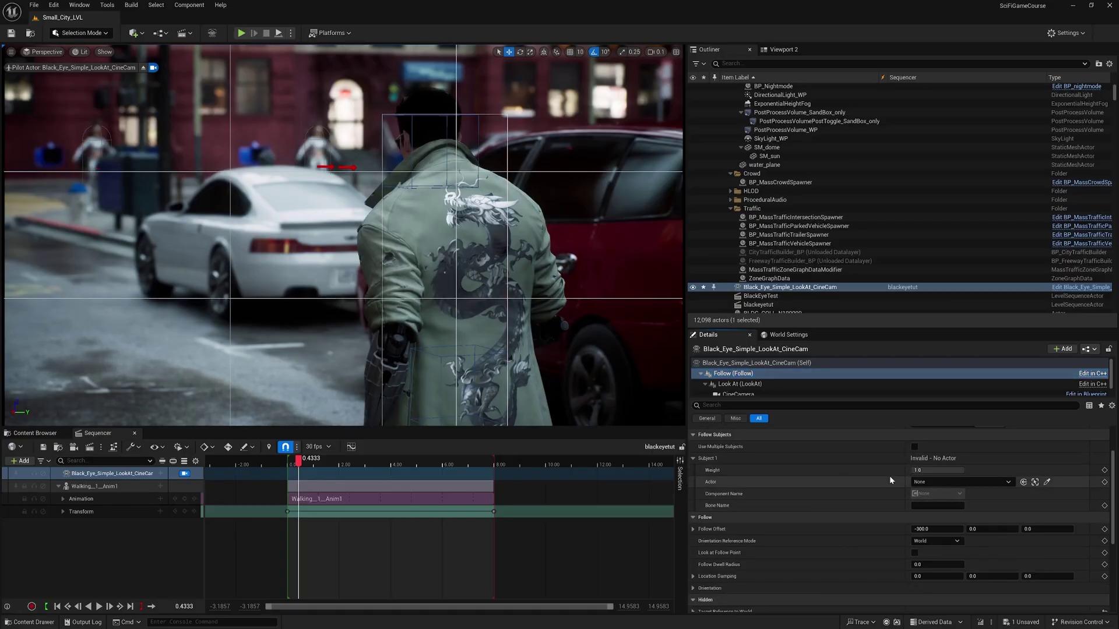
left_click(1047, 482)
left_click(481, 262)
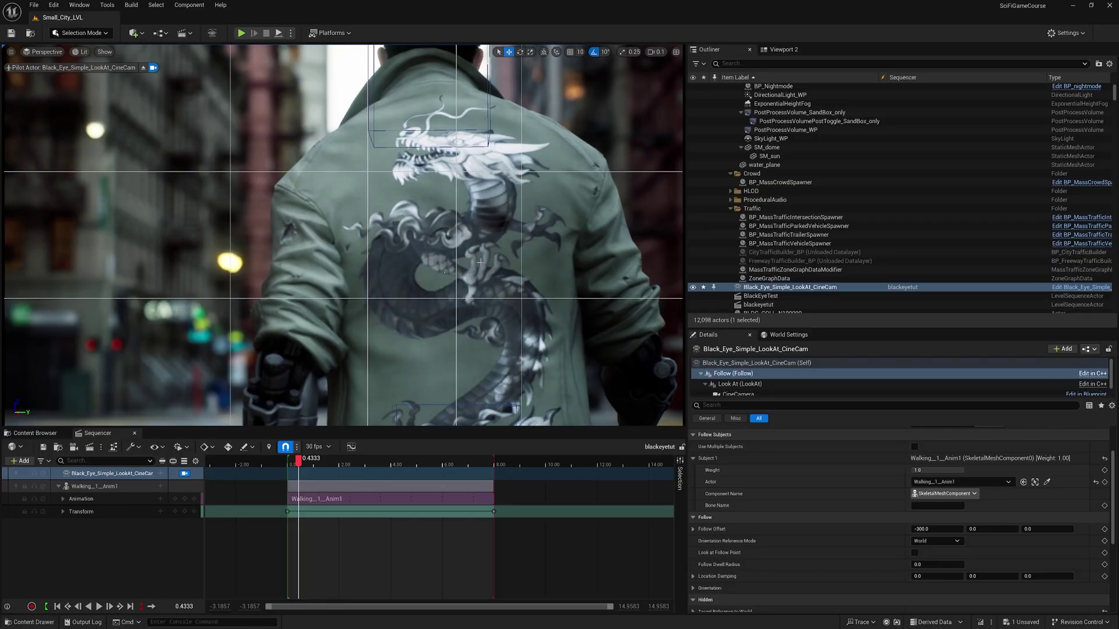
- Play the sequence to check how the camera follows the character, and return the playhead to about 0.23
key("space")
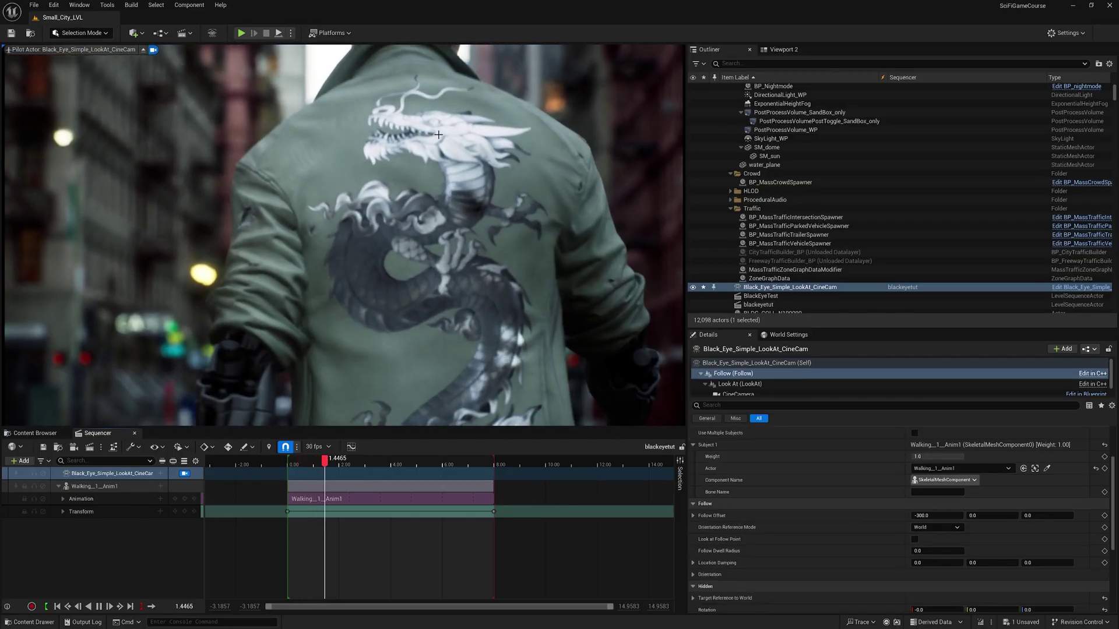
key("space")
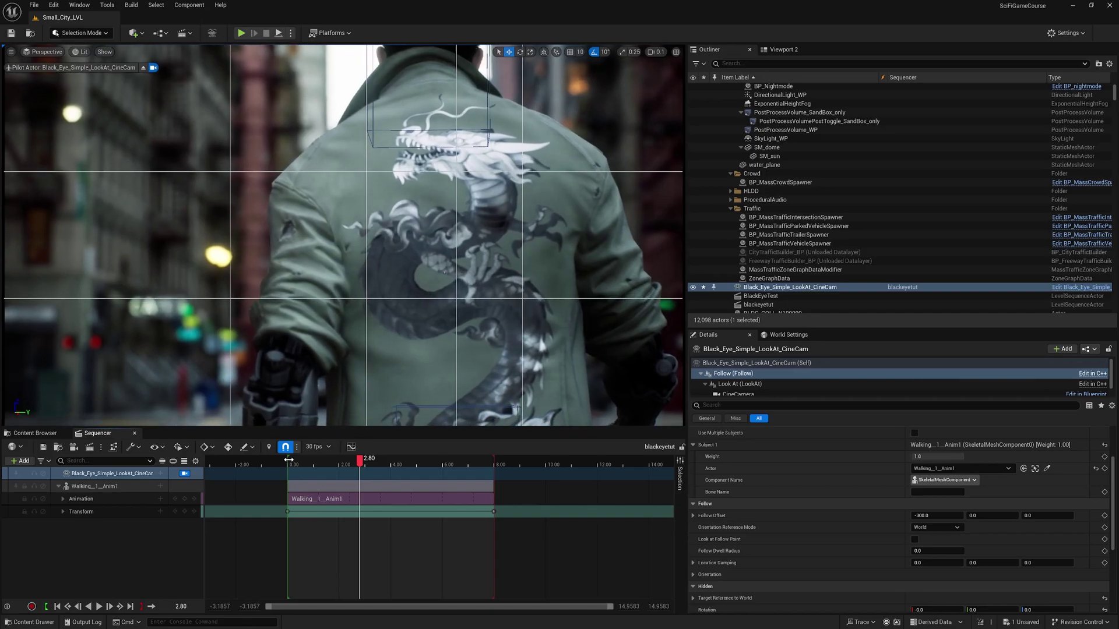
left_click(293, 461)
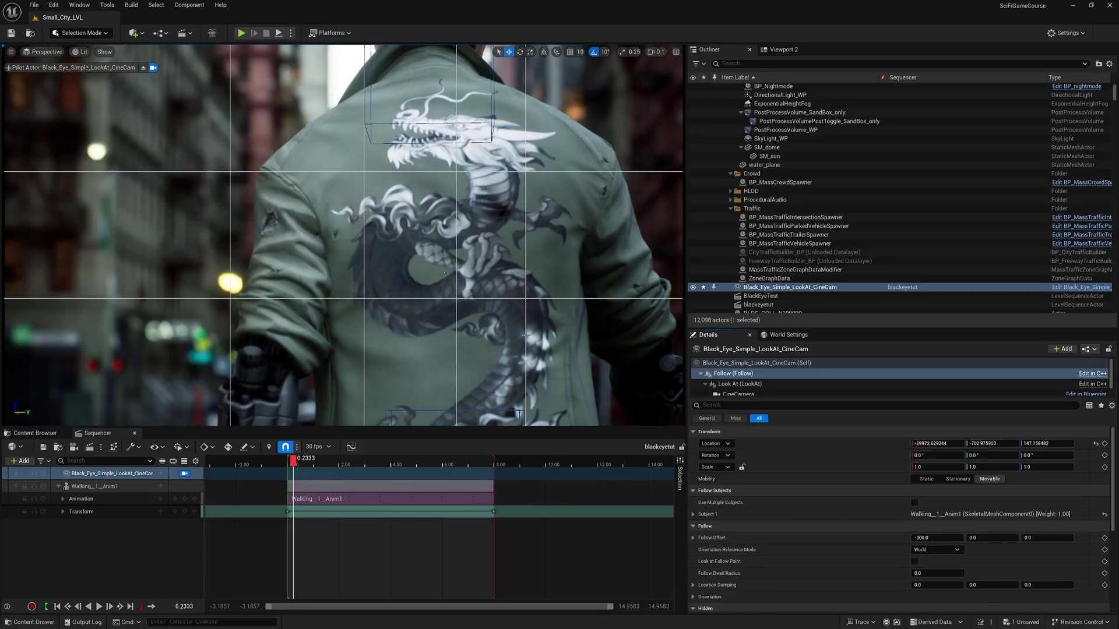
- Adjust the Follow Offset to about -712 in X and -278 in Y, and set the camera's current focal length to 85 mm
left_click_drag(919, 538, 668, 537)
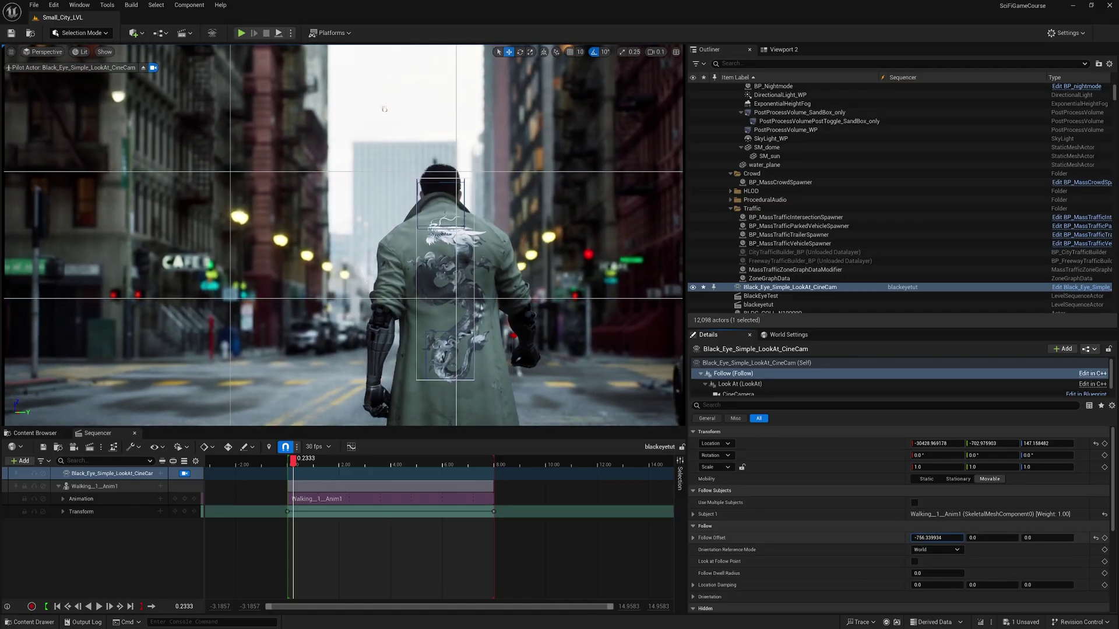
mouse_move(384, 109)
left_mouse_down()
mouse_move(350, 105)
mouse_move(374, 105)
left_mouse_up()
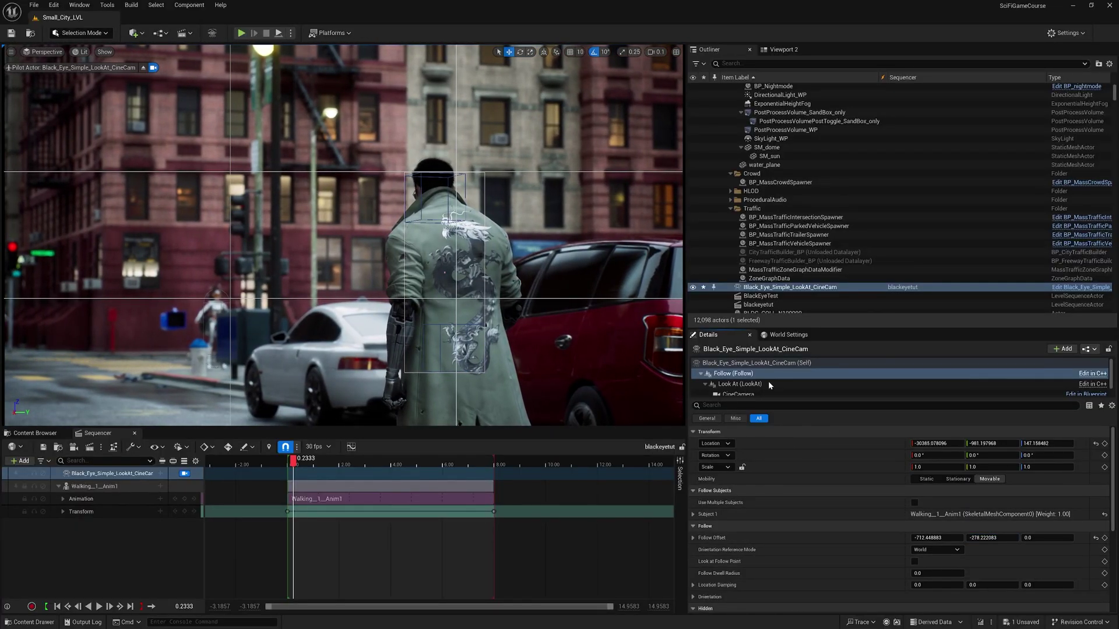
left_click(741, 395)
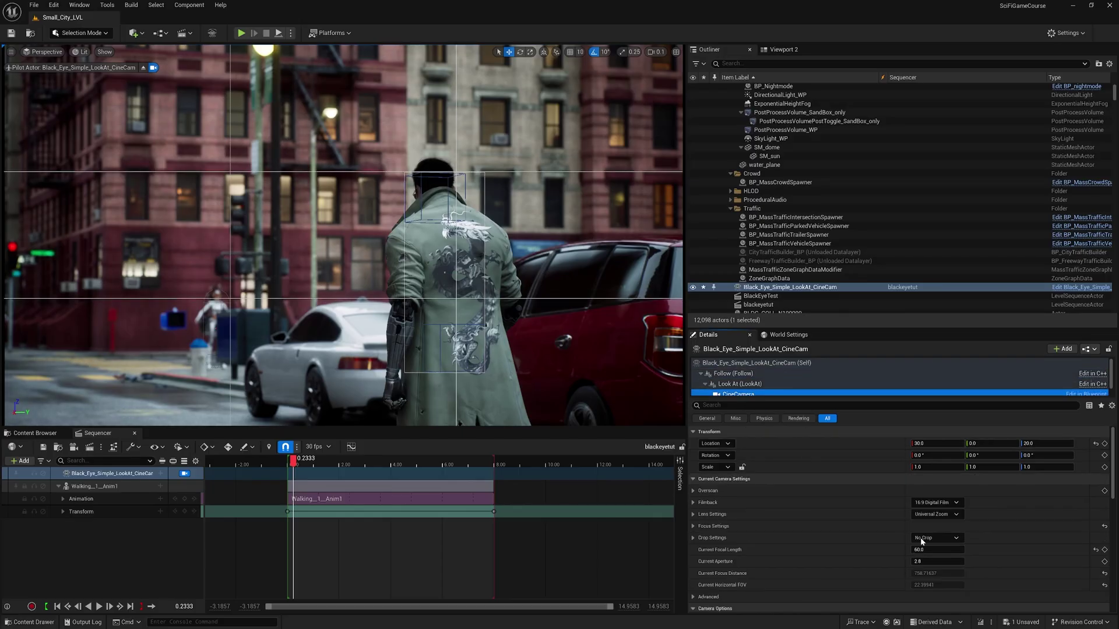
left_click_drag(921, 550, 981, 550)
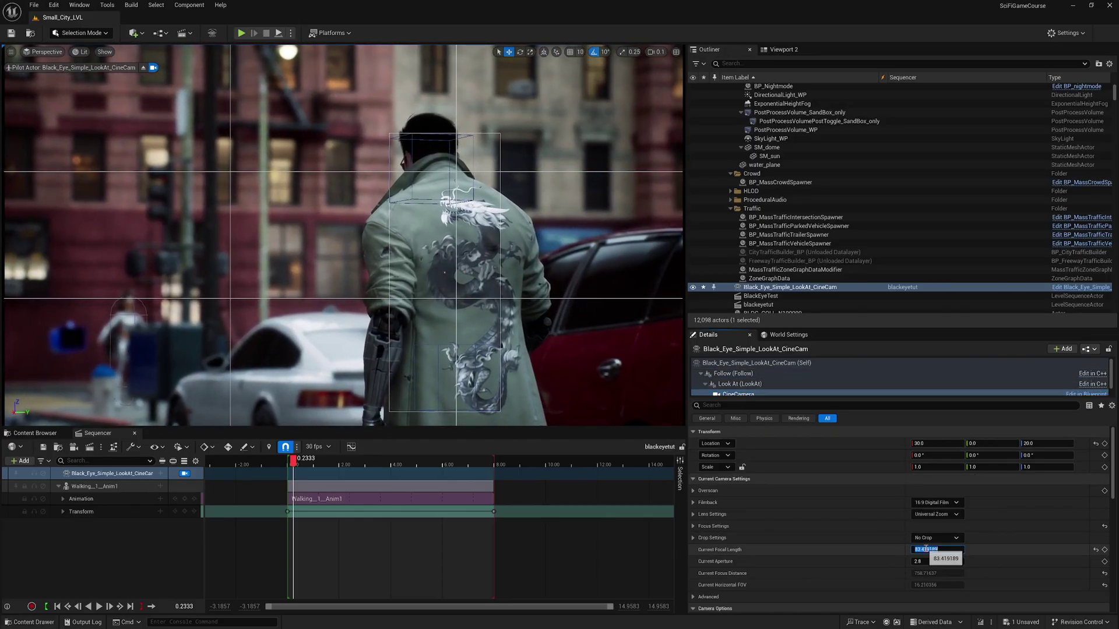
key("Return")
- Reselect the Follow component and play the sequence from the start to check the offset framing
left_click(733, 374)
left_click(288, 465)
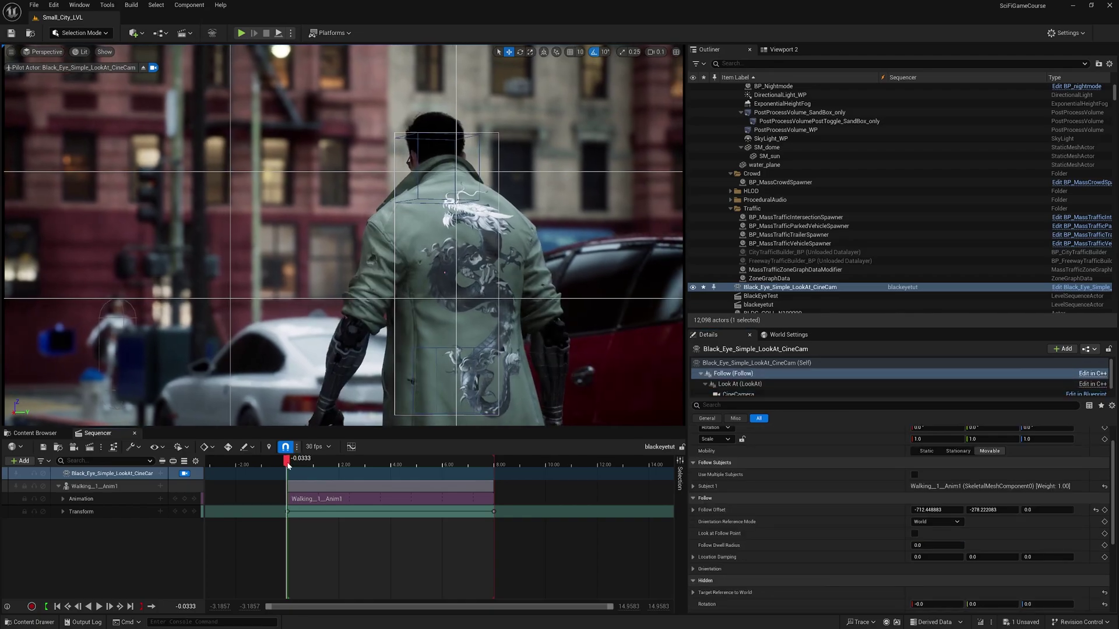
key("space")
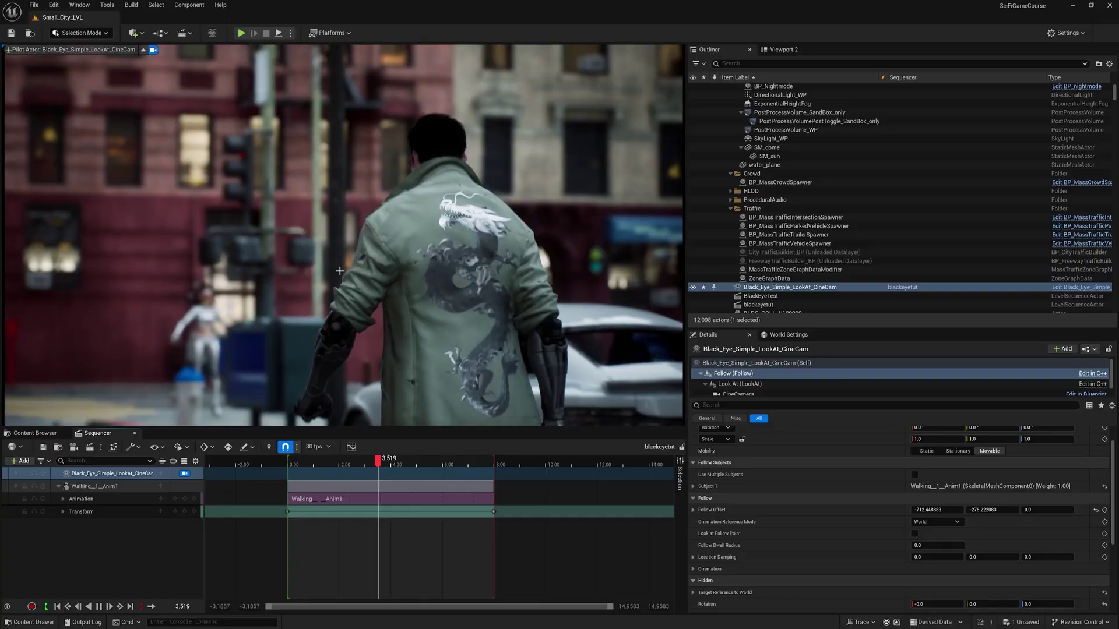
key("space")
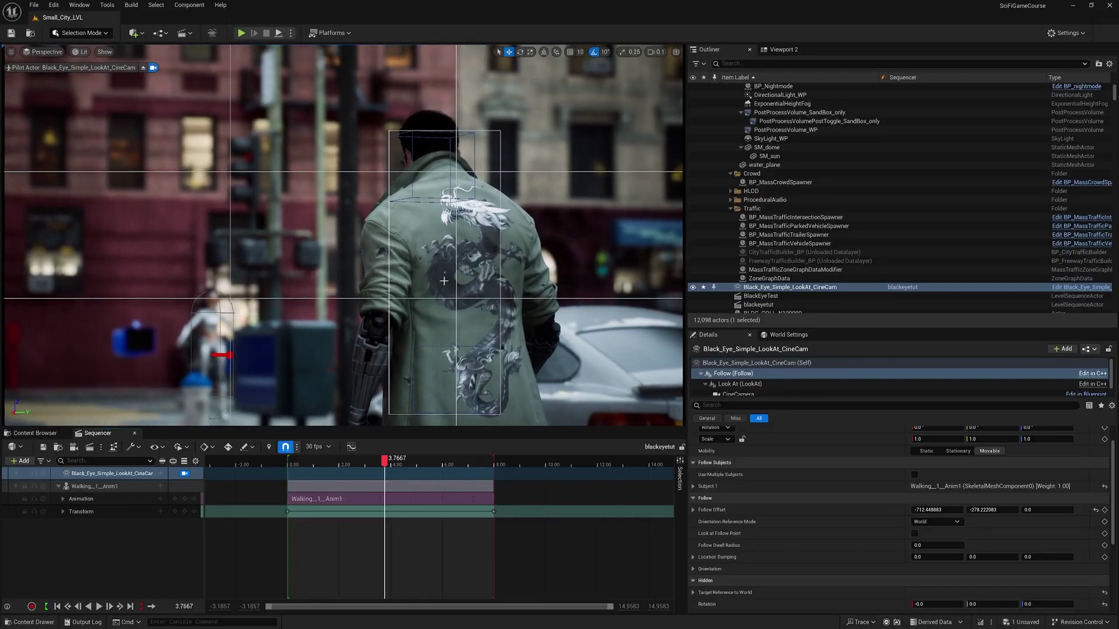
- Set the Follow component's Location Damping to 0.5 on all three axes and replay the sequence to check the motion
left_click(299, 459)
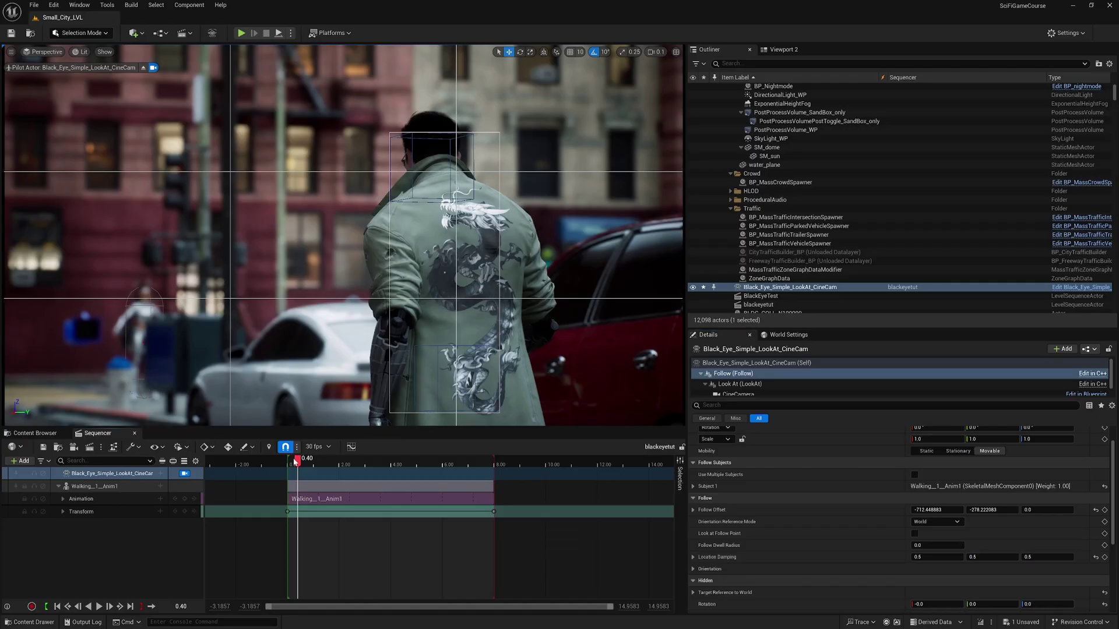
key("space")
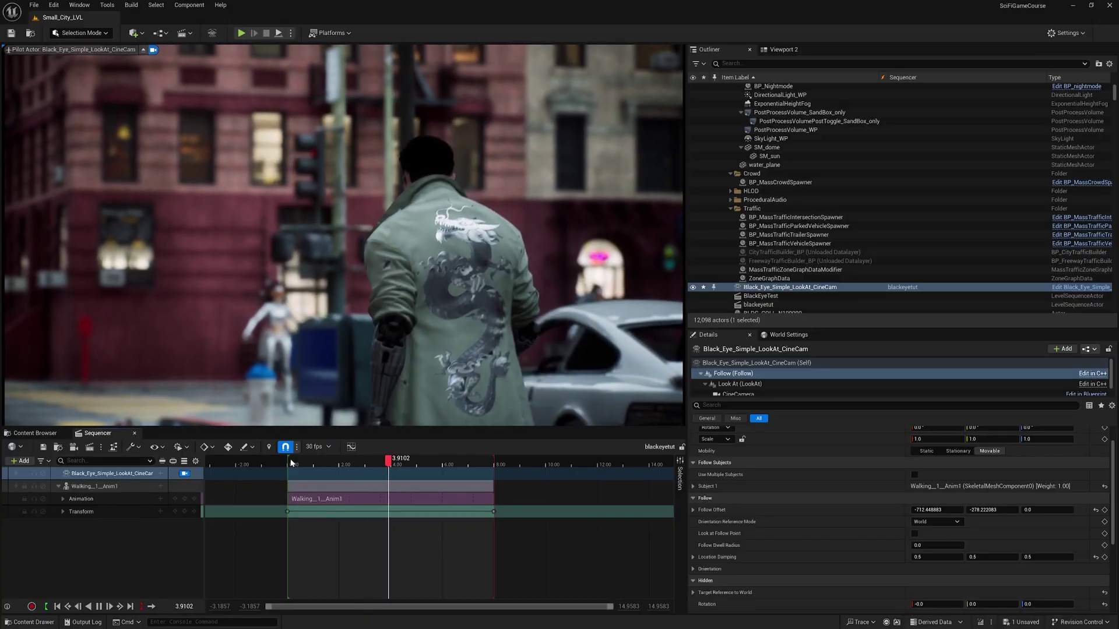
left_click(295, 460)
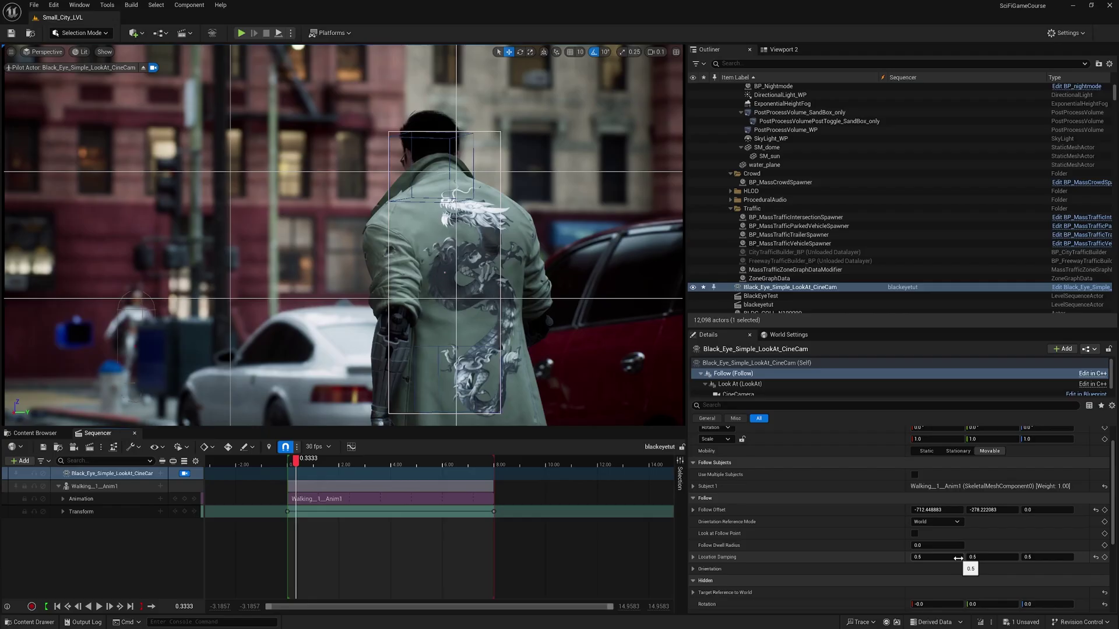
scroll(873, 493, "down", 3)
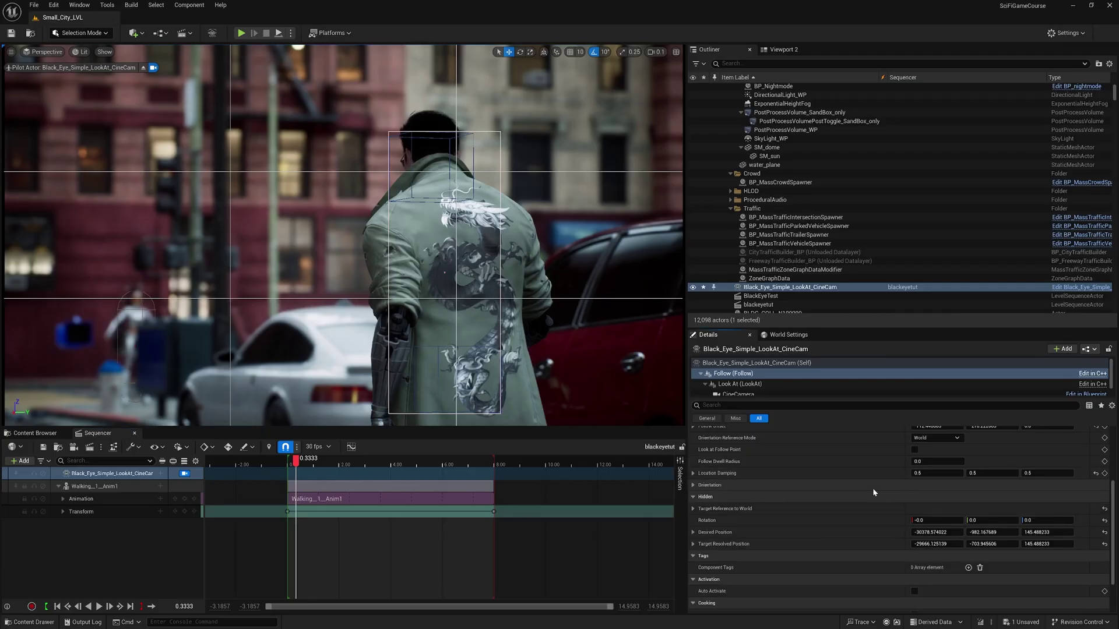
scroll(872, 492, "down", 2)
key("space")
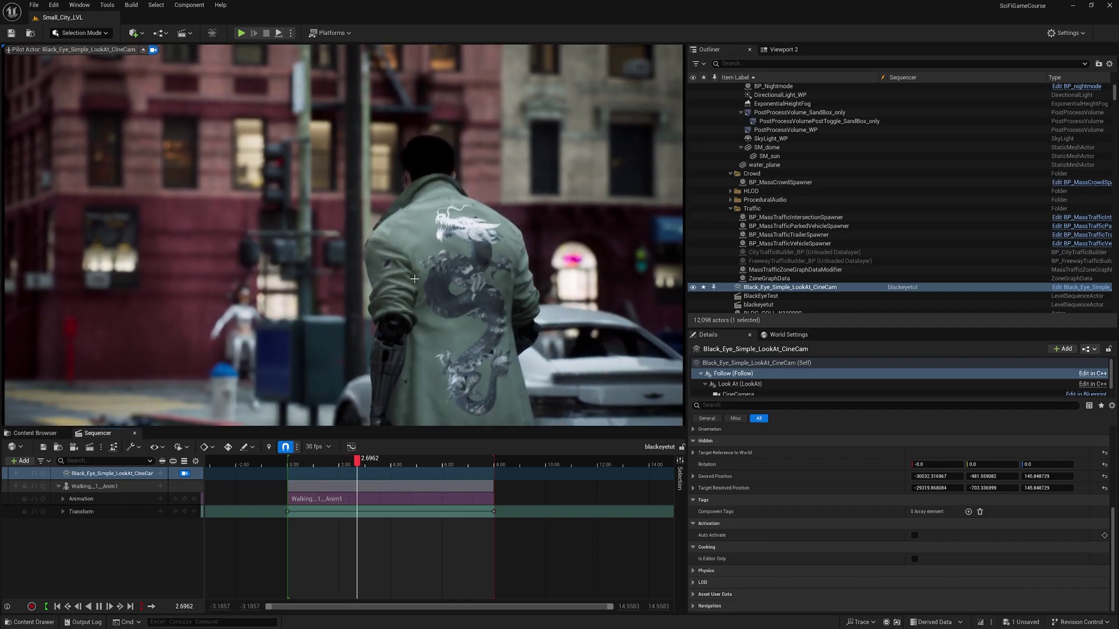
key("space")
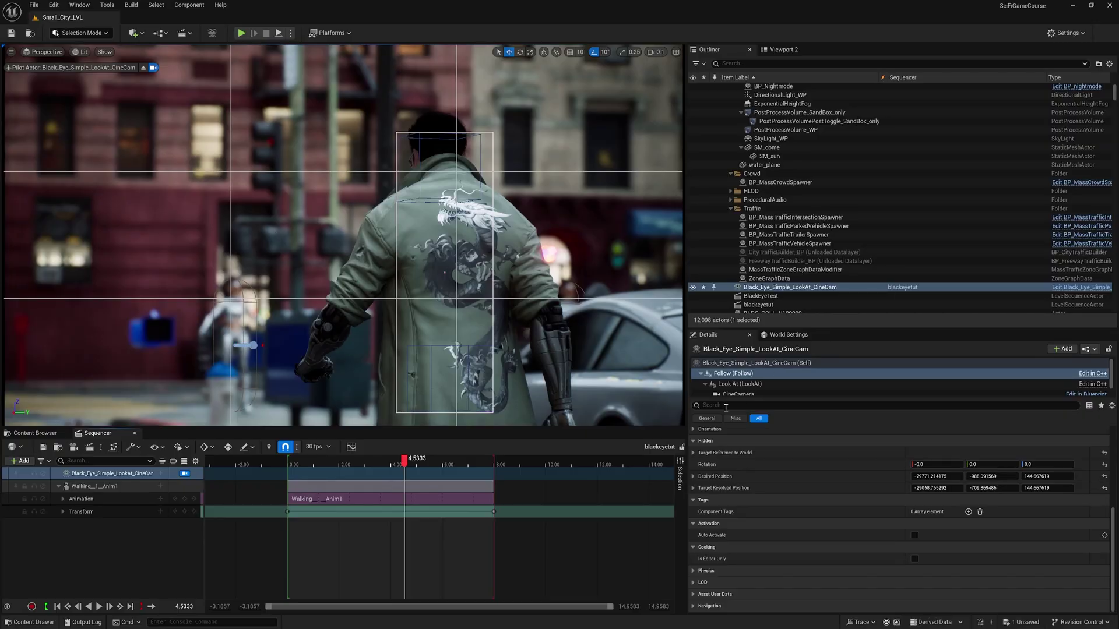
- Adjust the Look At component's Subject Dead Zone to about 0.08 horizontally and 0.2 vertically
left_click(735, 384)
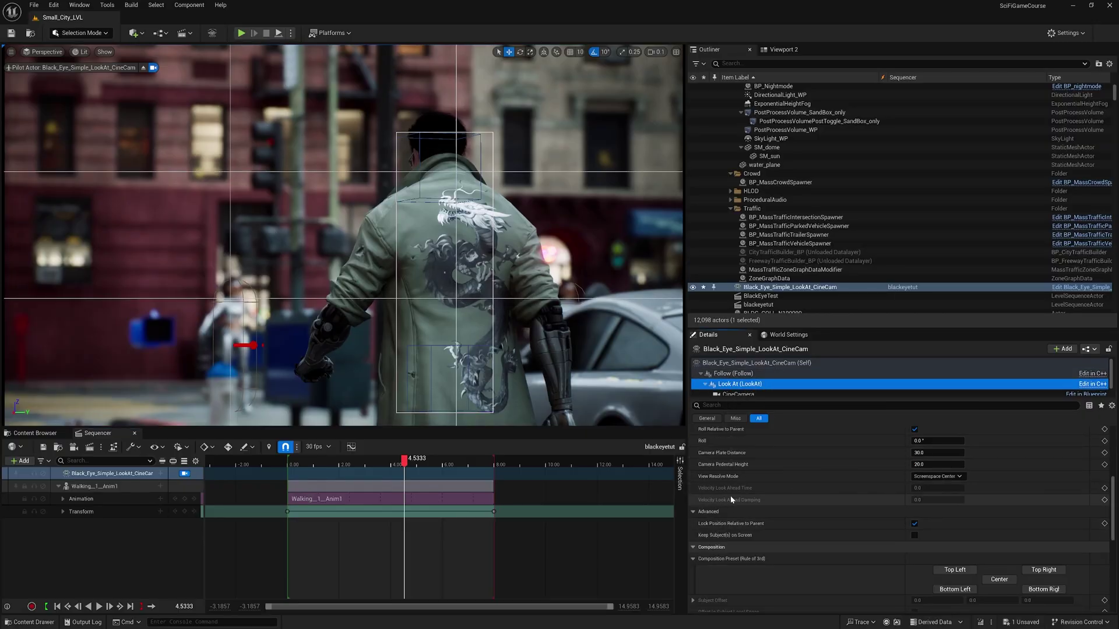
scroll(730, 495, "down", 5)
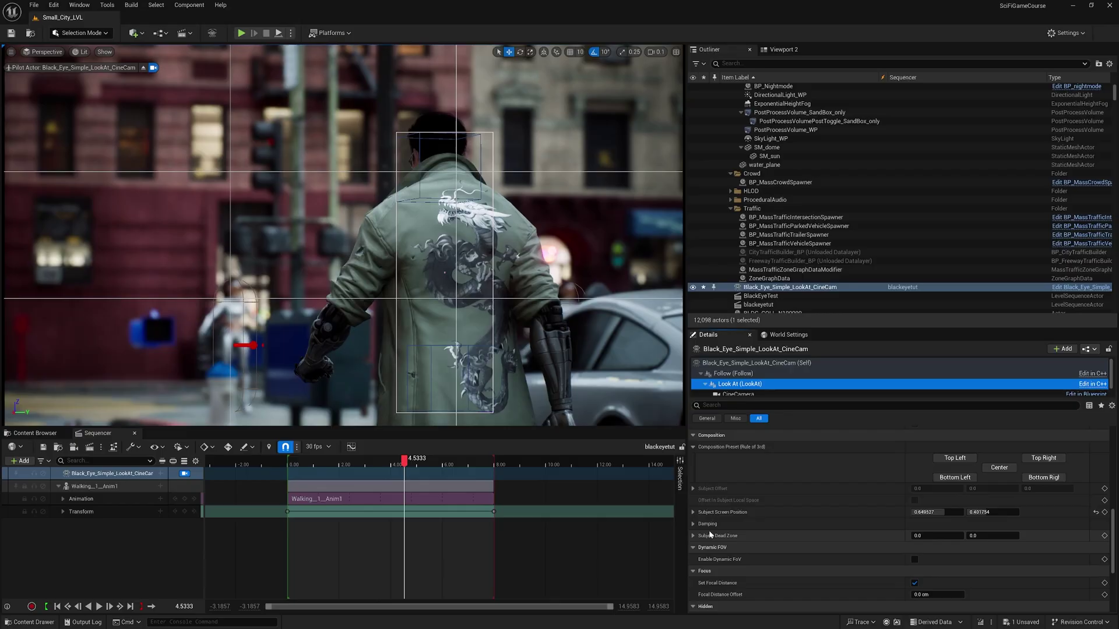
scroll(710, 532, "down", 1)
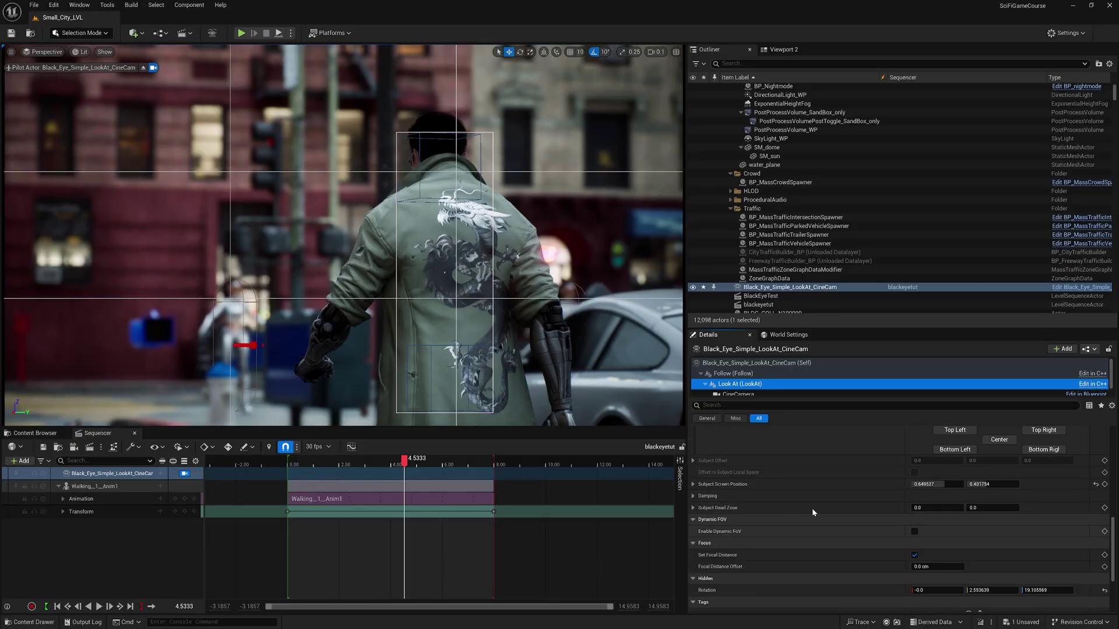
left_click(917, 508)
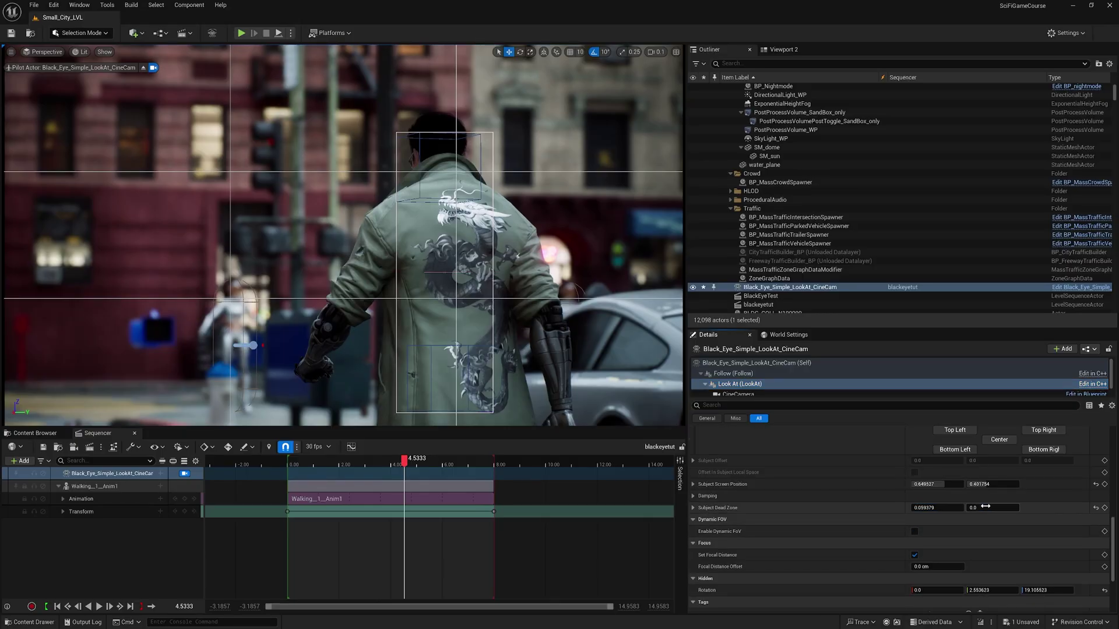
left_click_drag(991, 508, 923, 508)
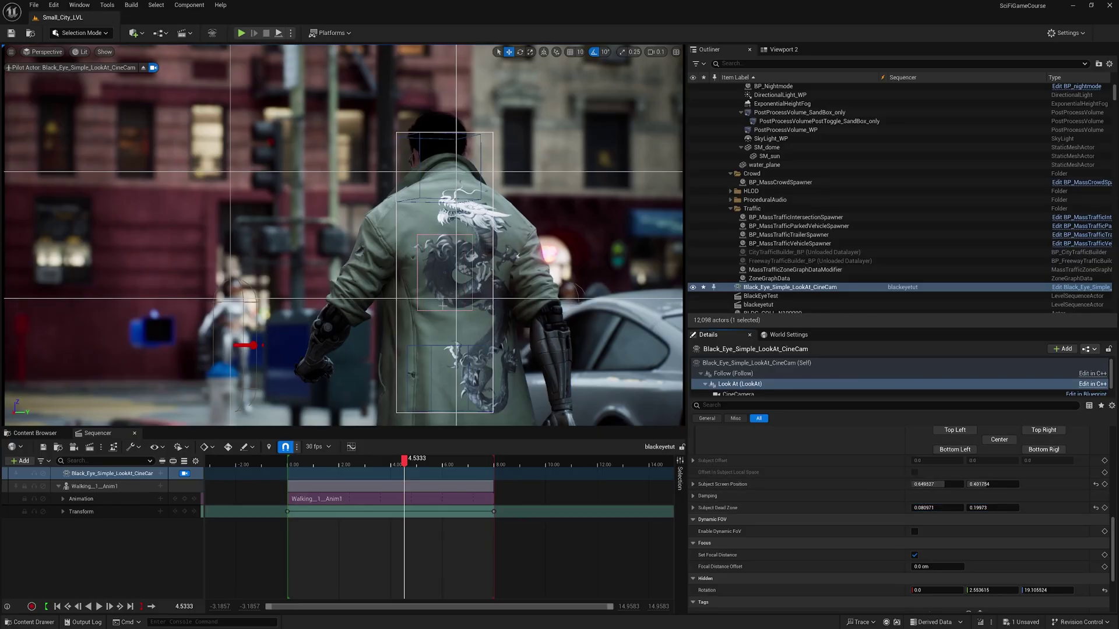
- Replay the sequence from the start to check how the character moves around the dead zone
left_click(289, 464)
key("space")
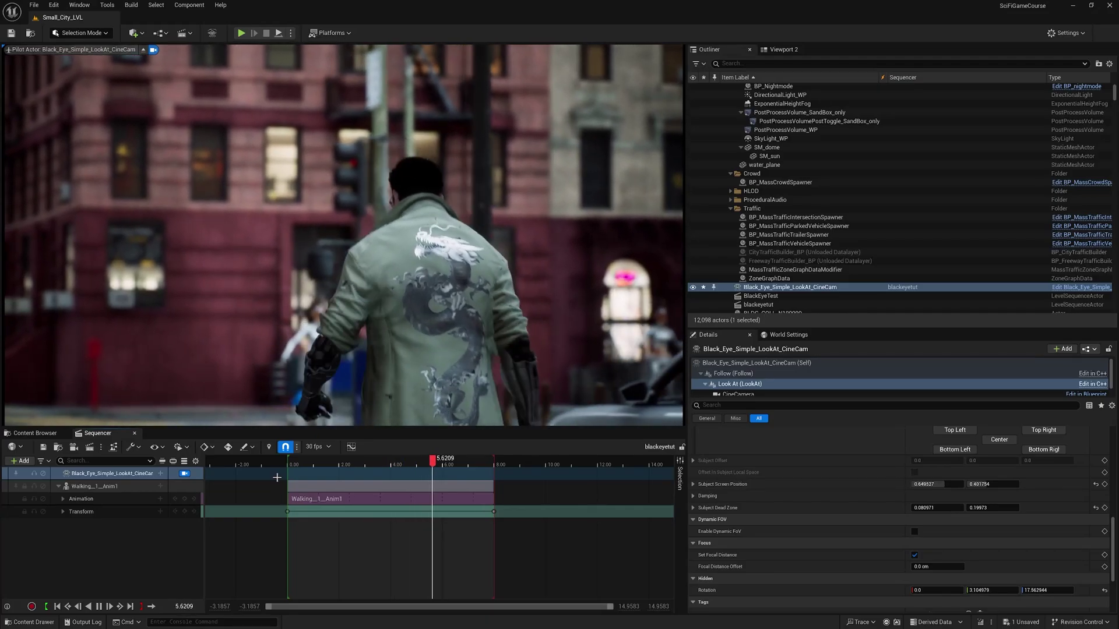
key("space")
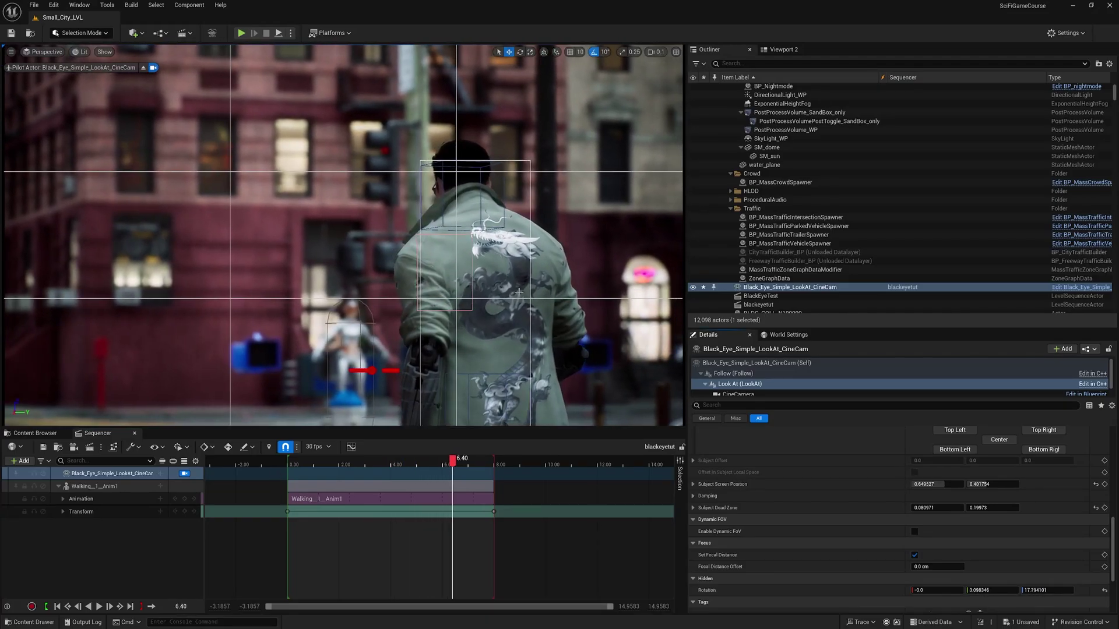
left_click(419, 459)
left_click(284, 464)
key("space")
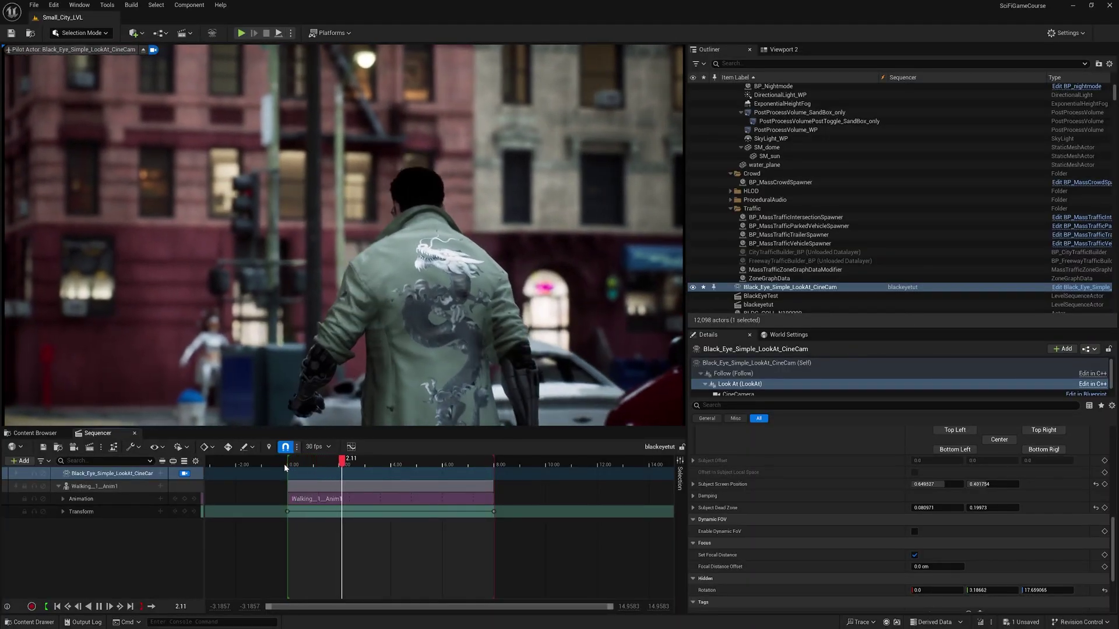
key("space")
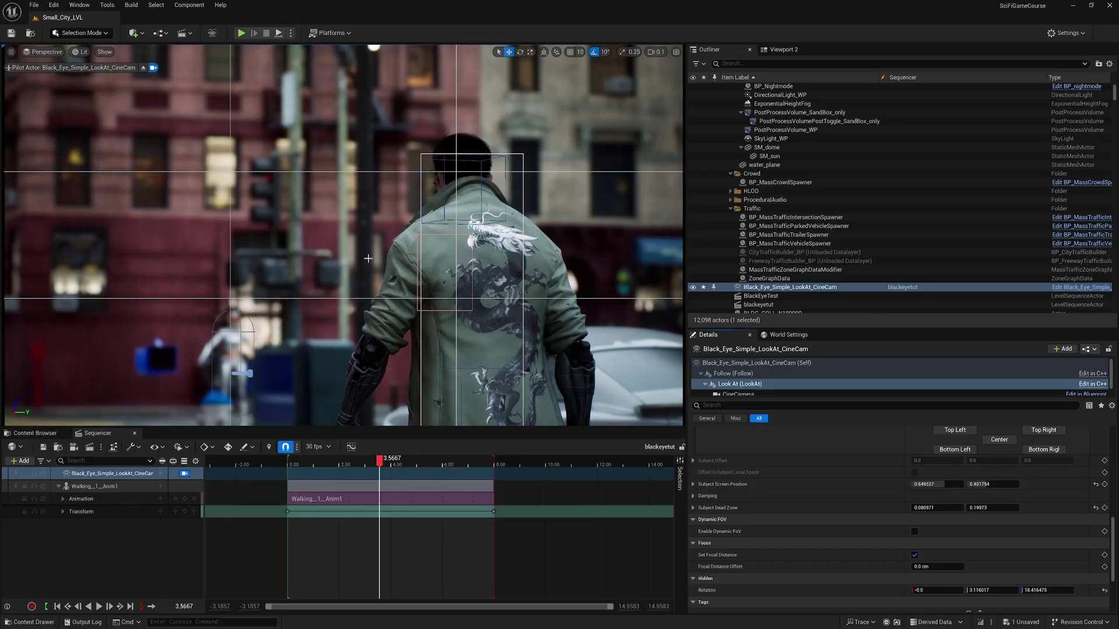
- Select the camera actor, show Viewport 2 beside the piloted view, and look up the list of available viewports
right_click_drag(428, 326, 466, 317)
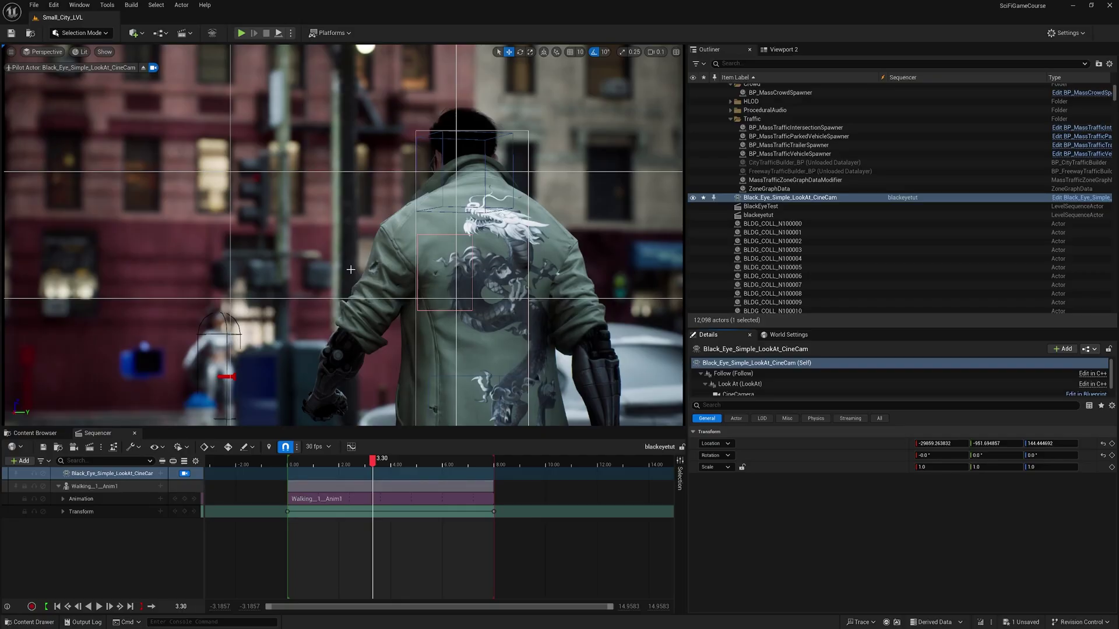
left_click(779, 50)
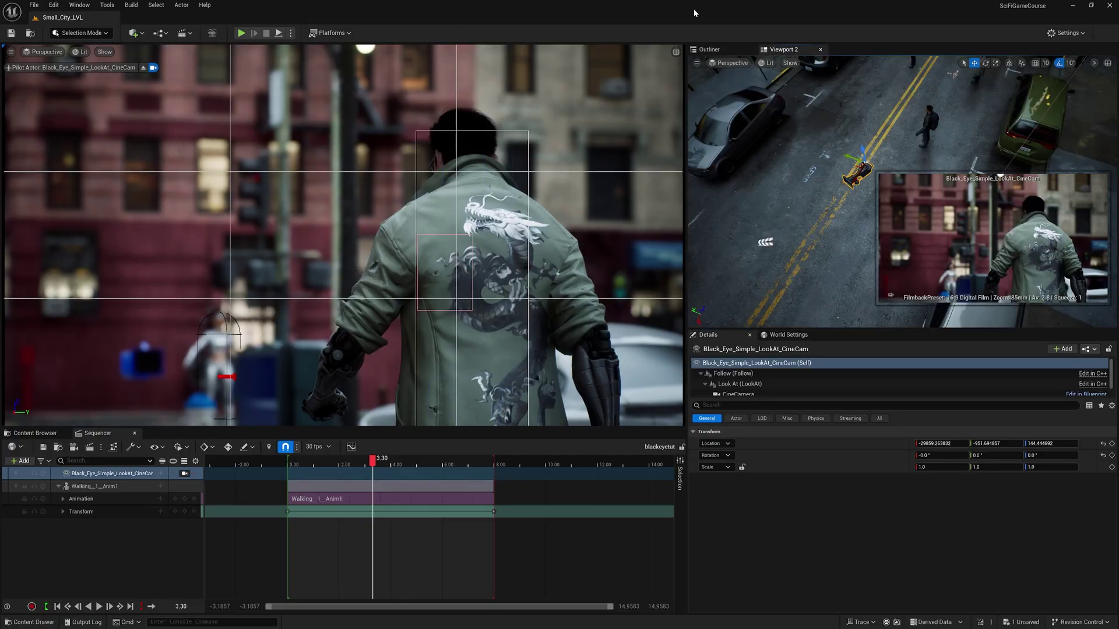
left_click(78, 6)
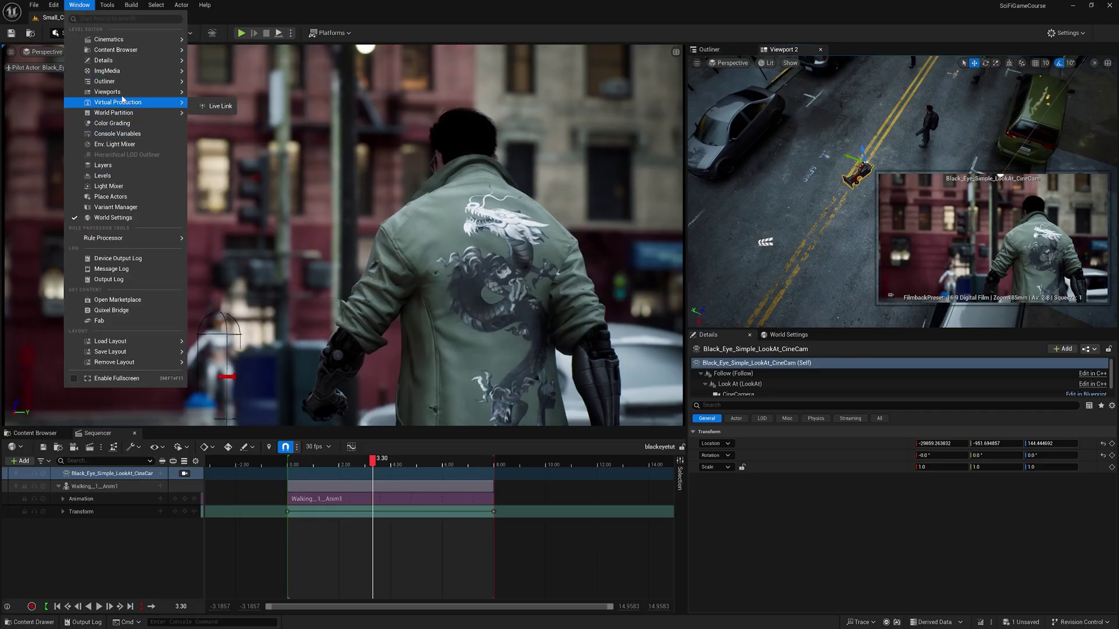
mouse_move(105, 99)
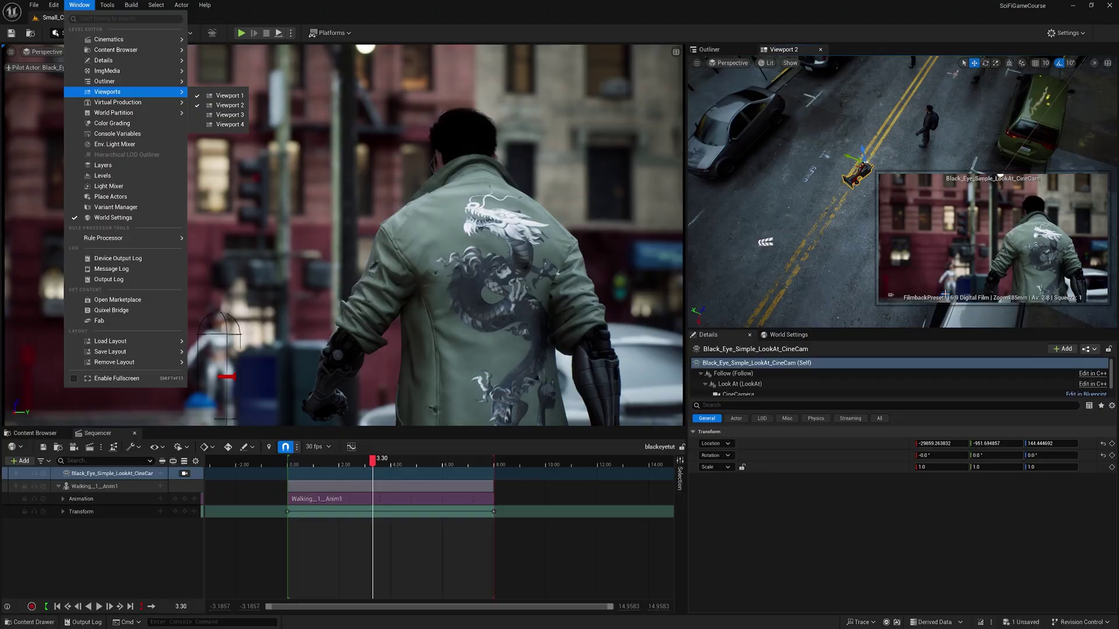
left_click(774, 163)
left_click(775, 163)
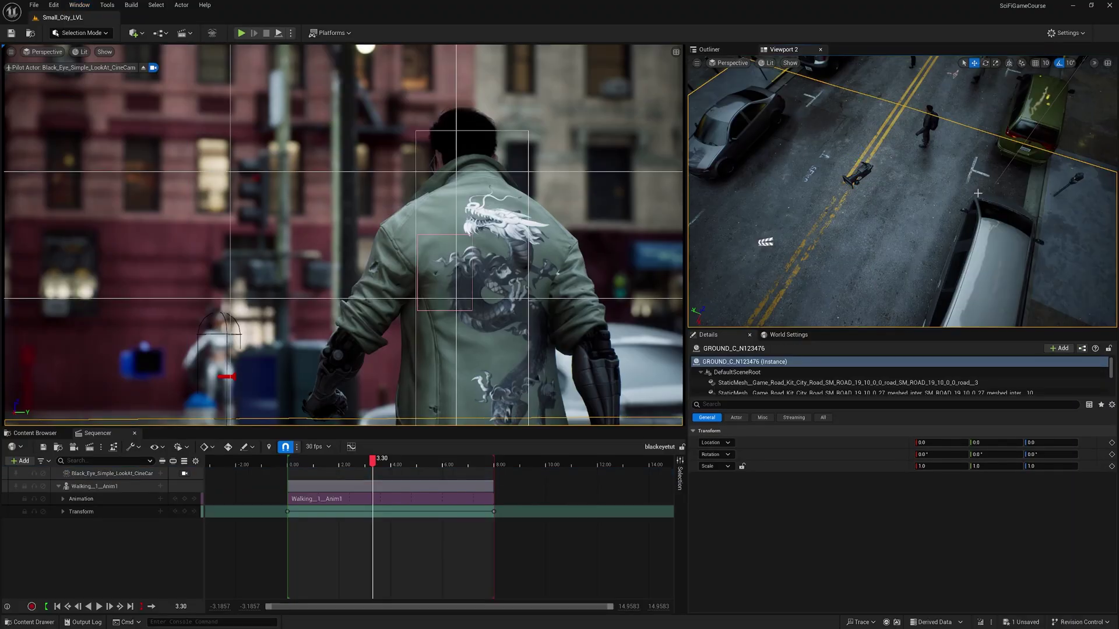
- Select the Black Eye camera in Viewport 2 and move it sideways behind the character to about -1045 in Y
left_click(770, 63)
left_click(784, 110)
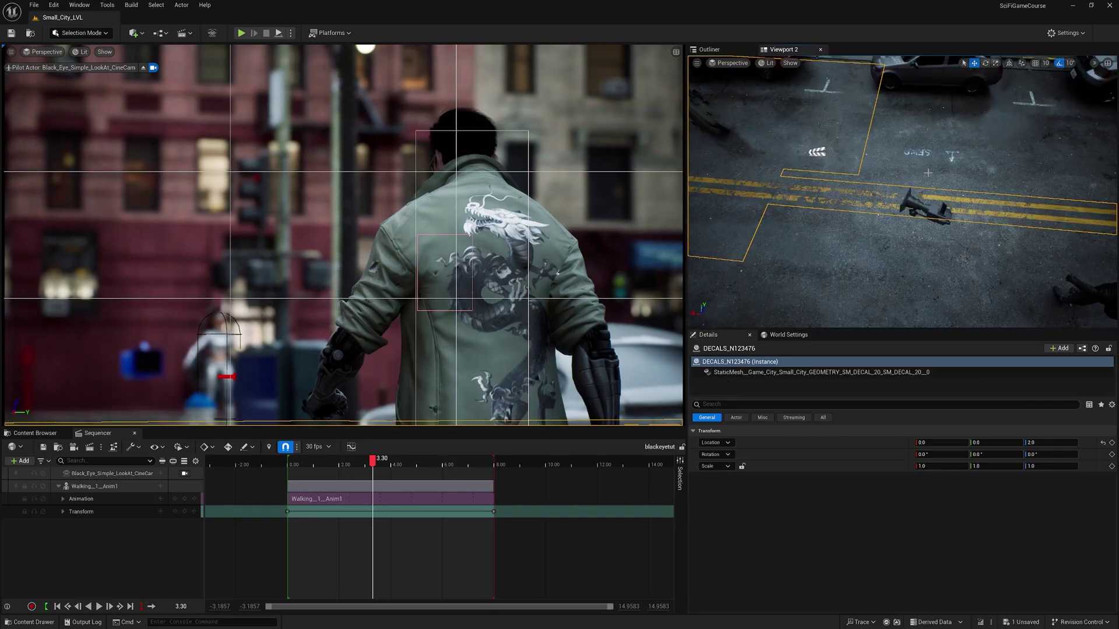
left_click(927, 207)
right_click_drag(926, 206, 892, 233)
left_click_drag(882, 134, 849, 156)
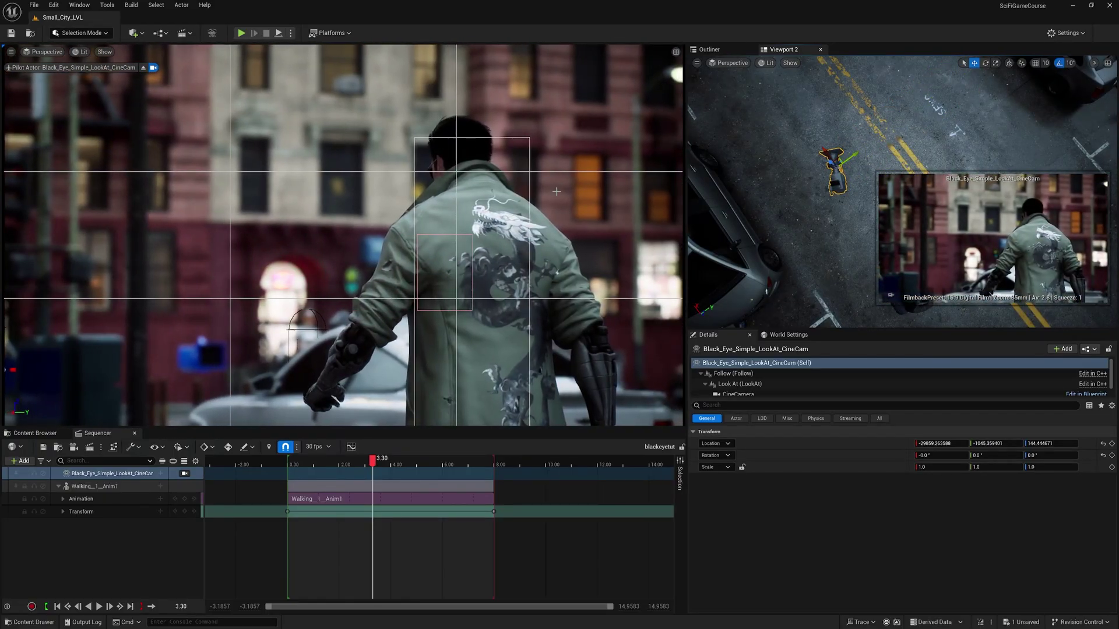
right_click_drag(850, 156, 822, 131)
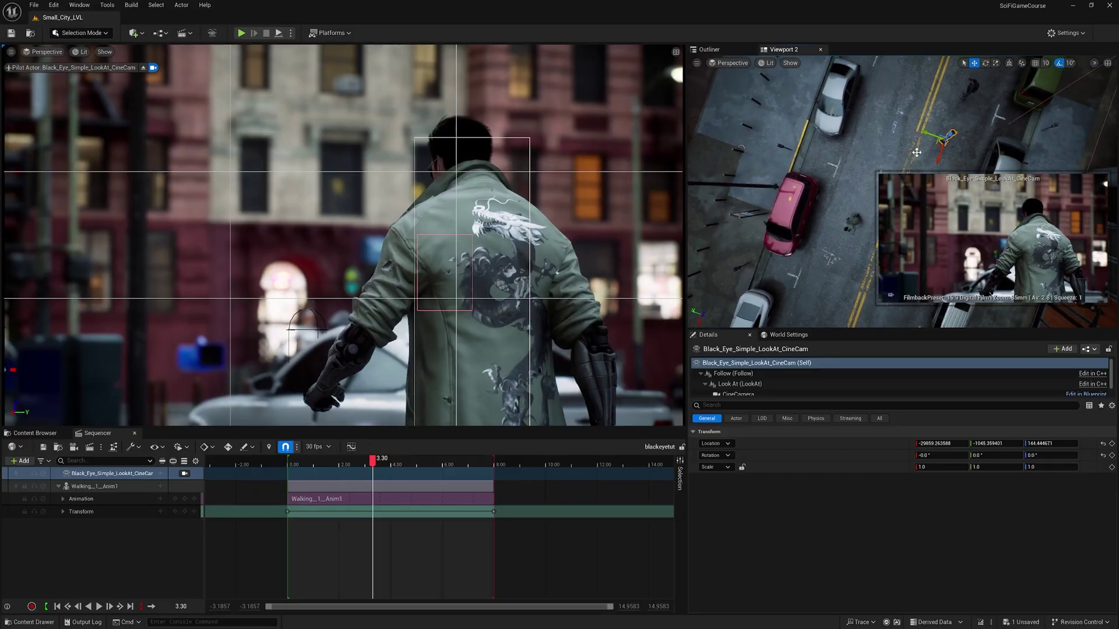
- Move the camera in front of the character, to about -28730 in X and -917 in Y
left_click_drag(935, 143, 867, 315)
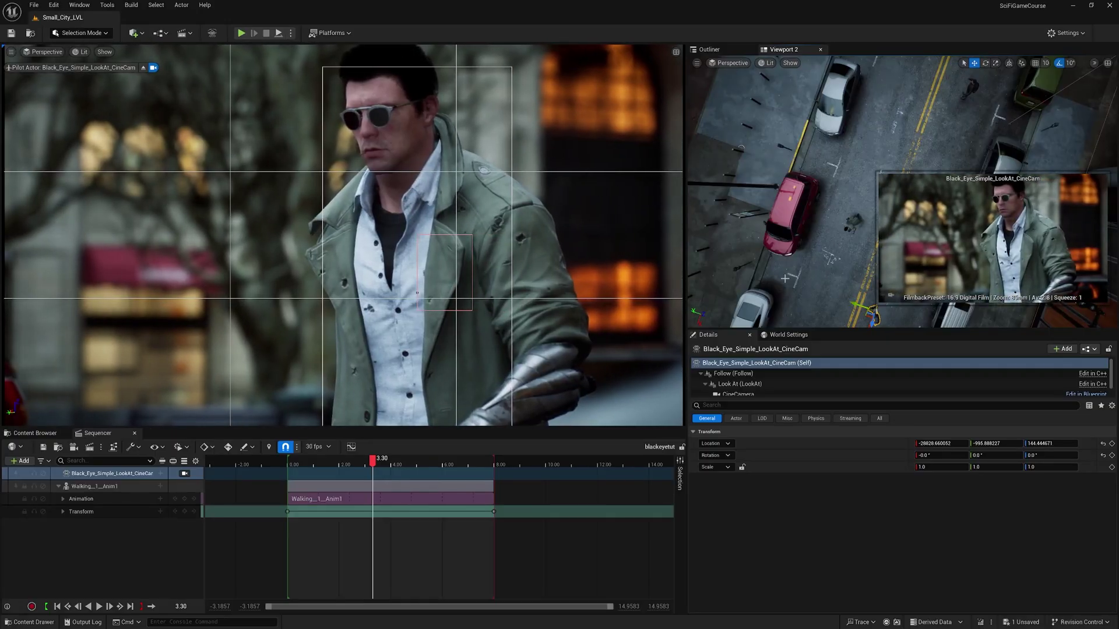
left_click_drag(872, 314, 848, 352)
right_click_drag(849, 274, 829, 135)
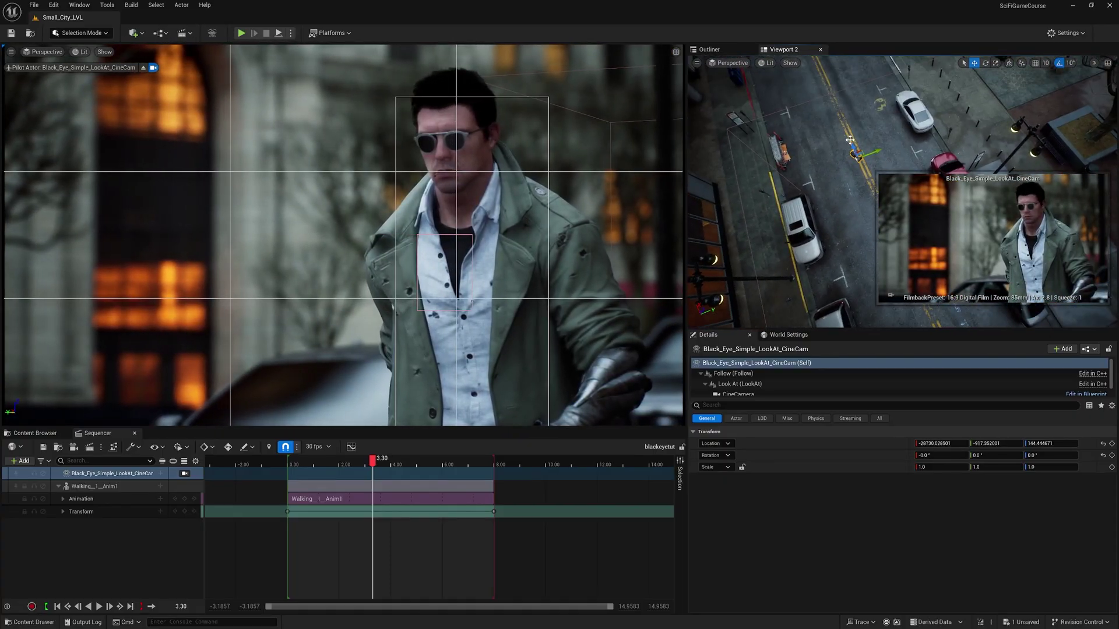
- Move the camera to about -28670 in X and play a short part of the sequence to check the framing
left_click_drag(850, 140, 860, 145)
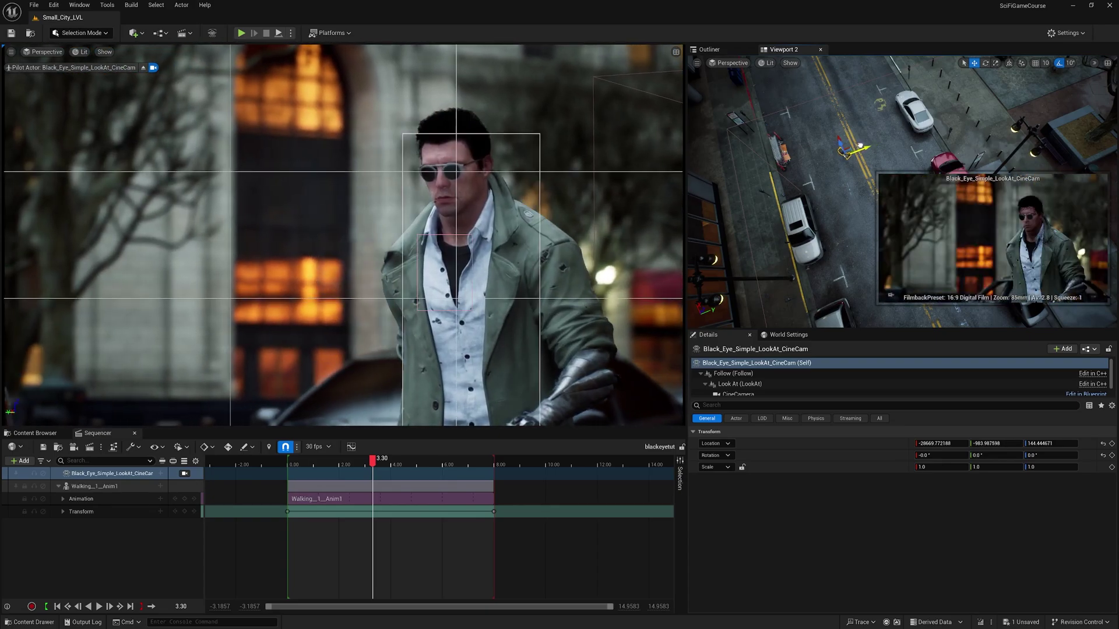
key("space")
key("space")
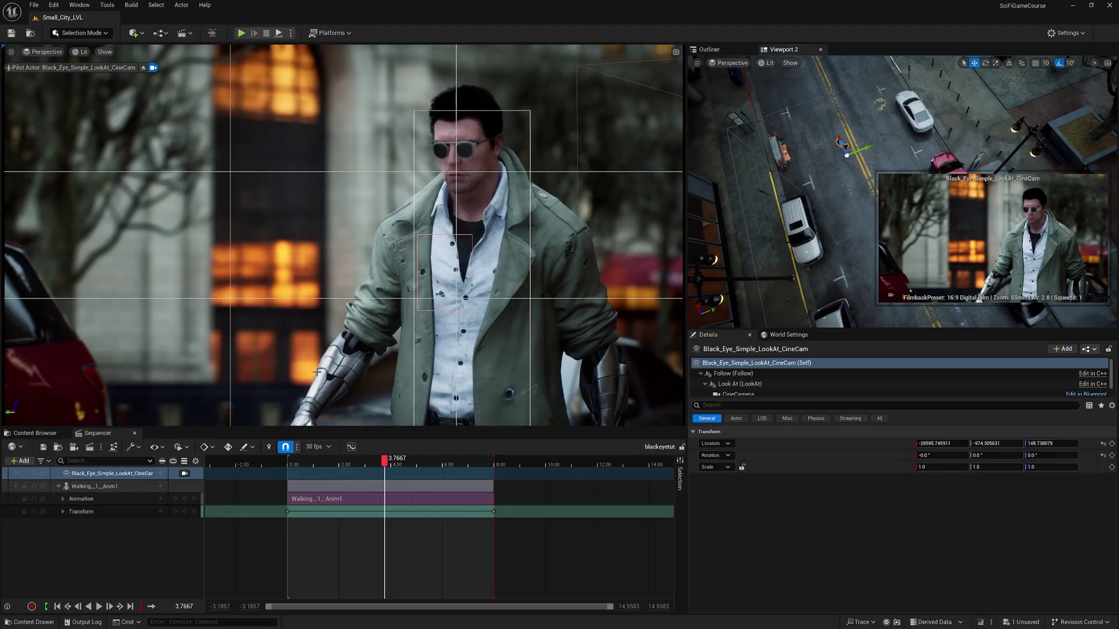
- Duplicate the Black Eye look-at camera and add the copy, Black_Eye_Simple_LookAt_CineCam2, to the sequence
left_click(710, 50)
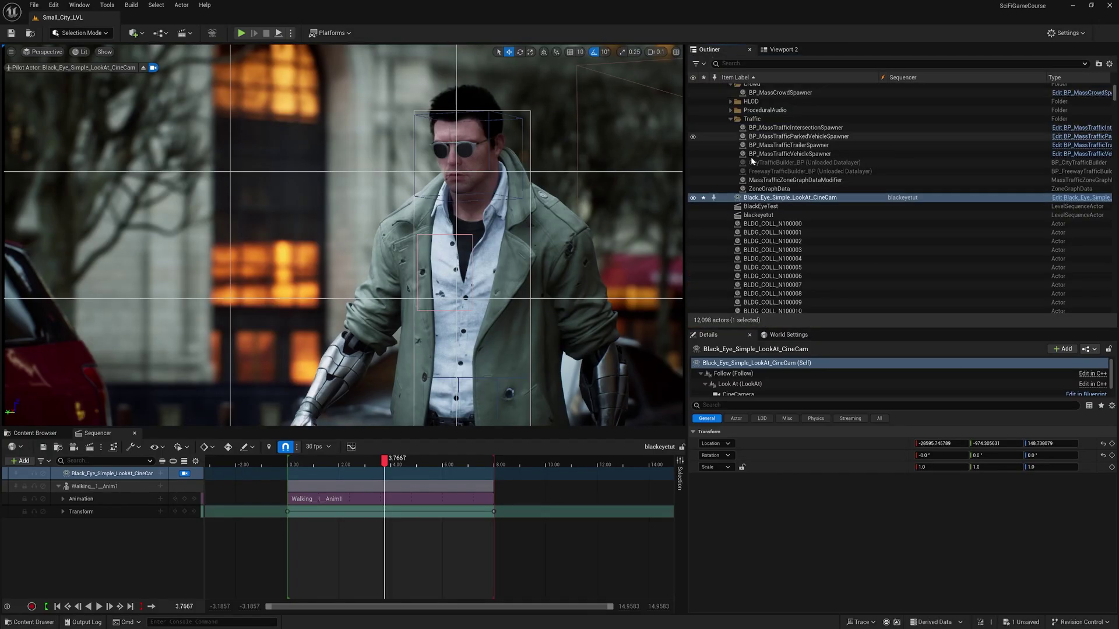
right_click(775, 200)
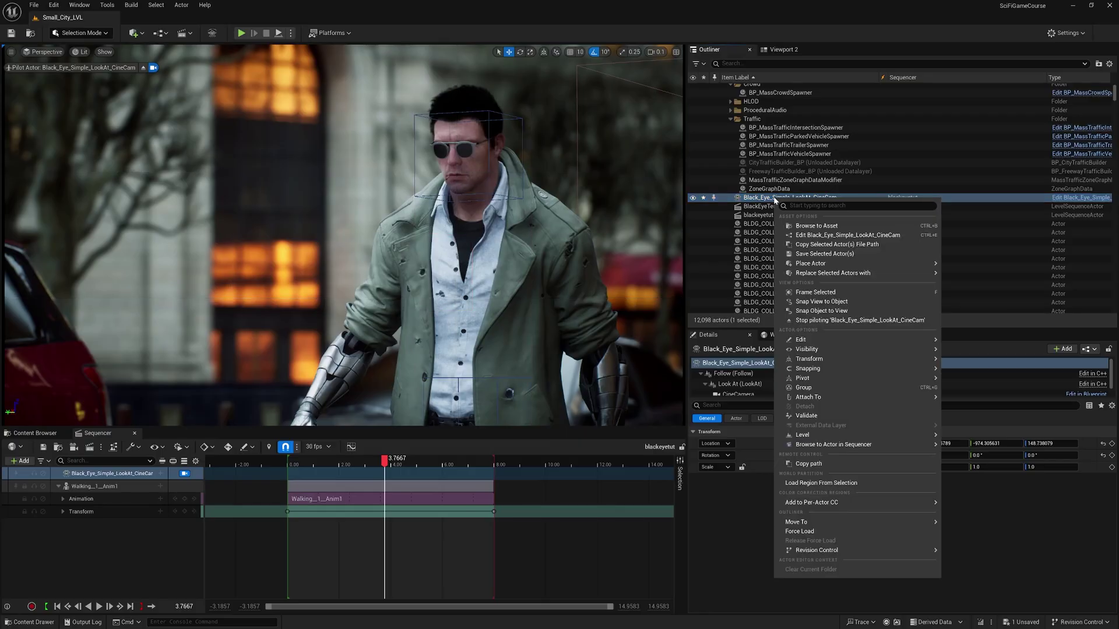
mouse_move(923, 339)
left_click(981, 371)
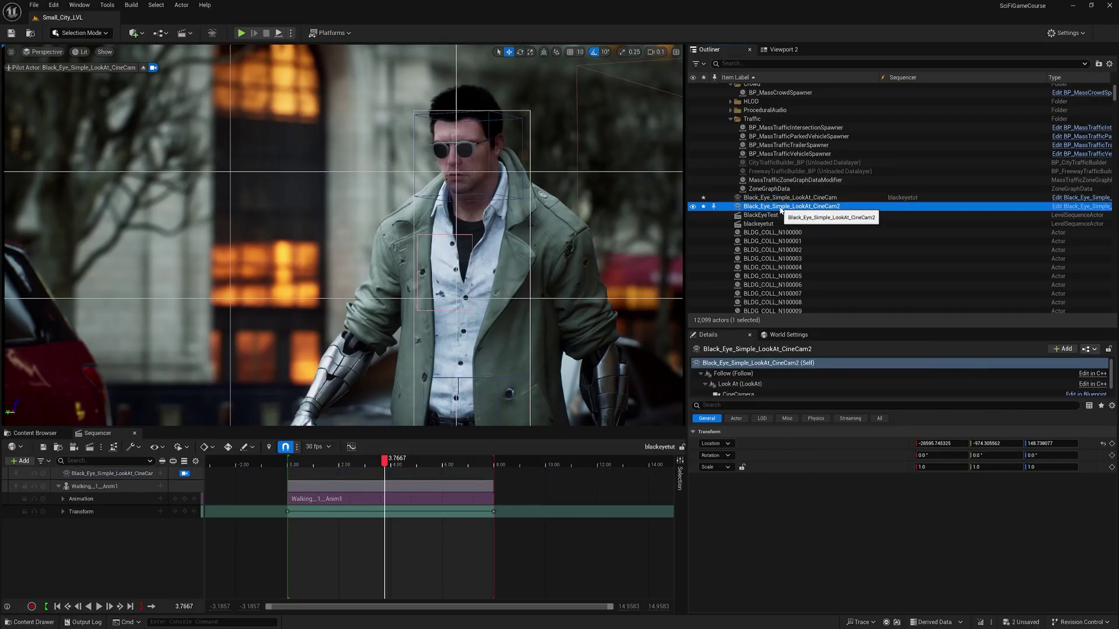
left_click_drag(781, 211, 93, 549)
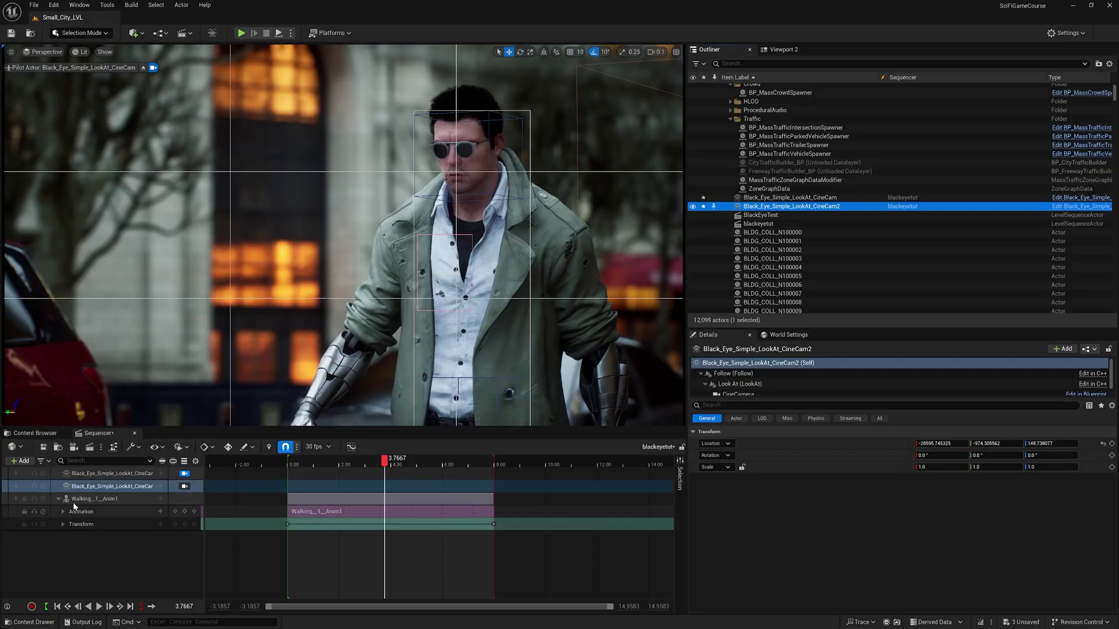
- Pilot the second camera and move it behind the character, to about -29983 in X and -940 in Y
left_click(185, 487)
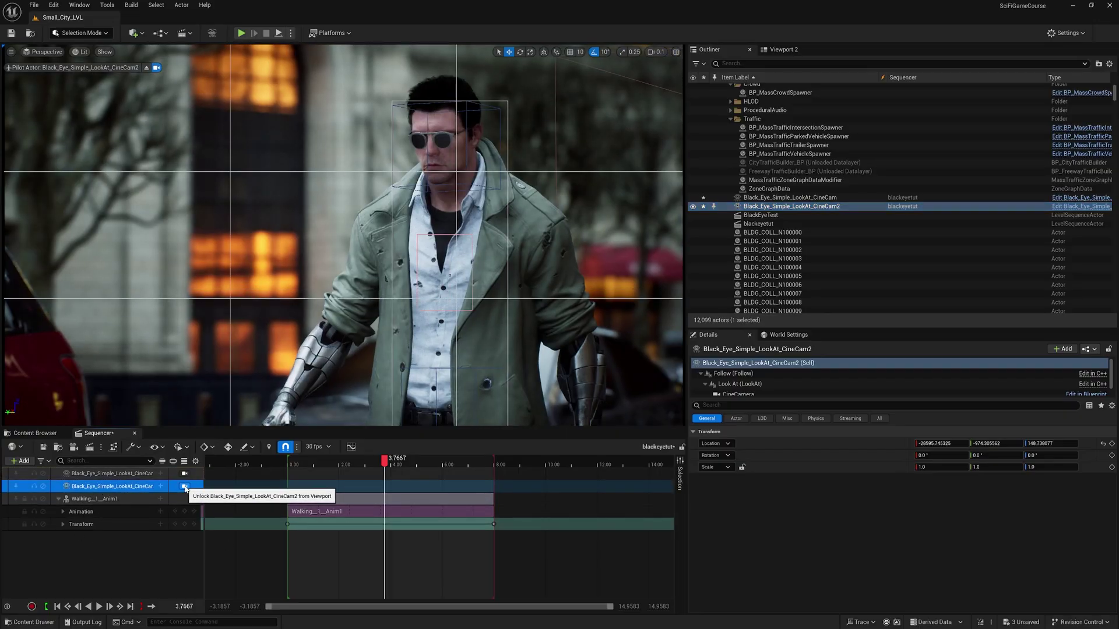
left_click(781, 49)
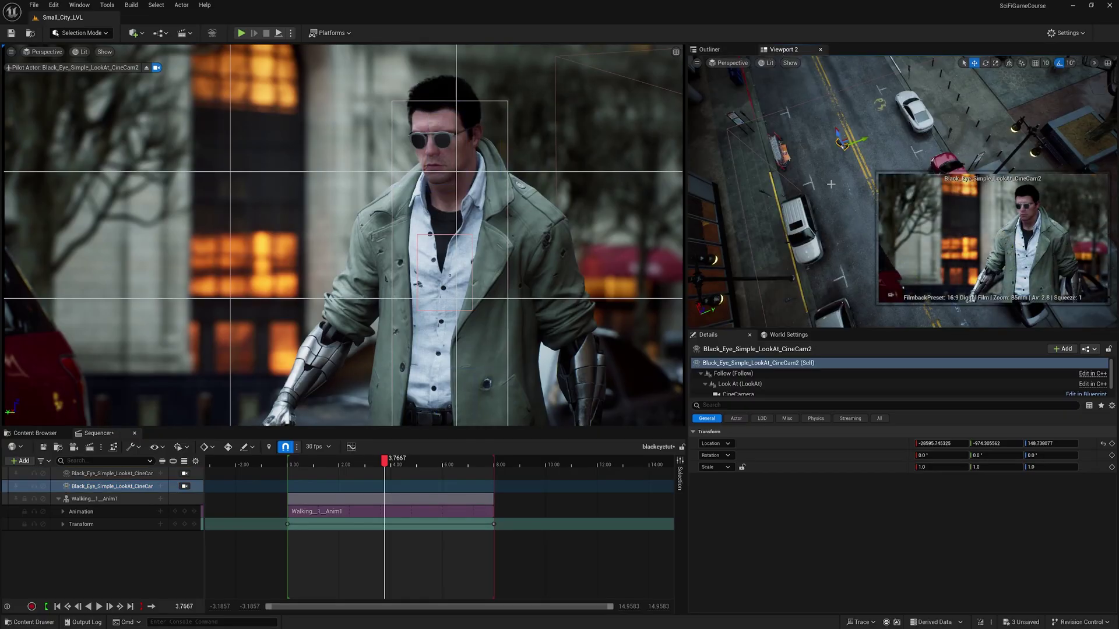
right_click_drag(717, 198, 729, 198)
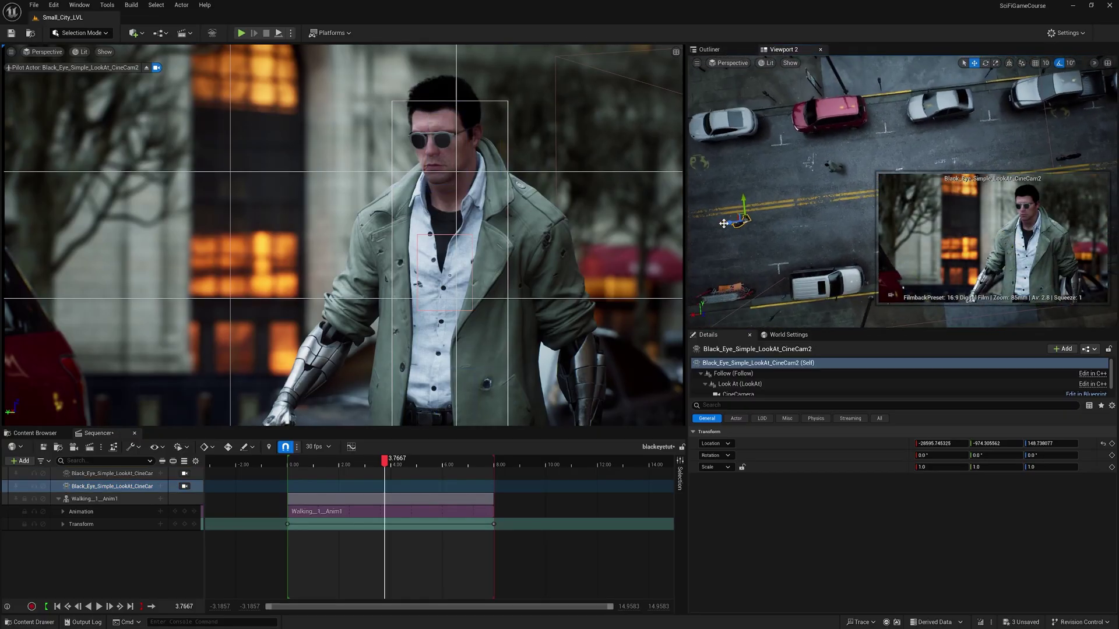
left_click_drag(722, 223, 942, 197)
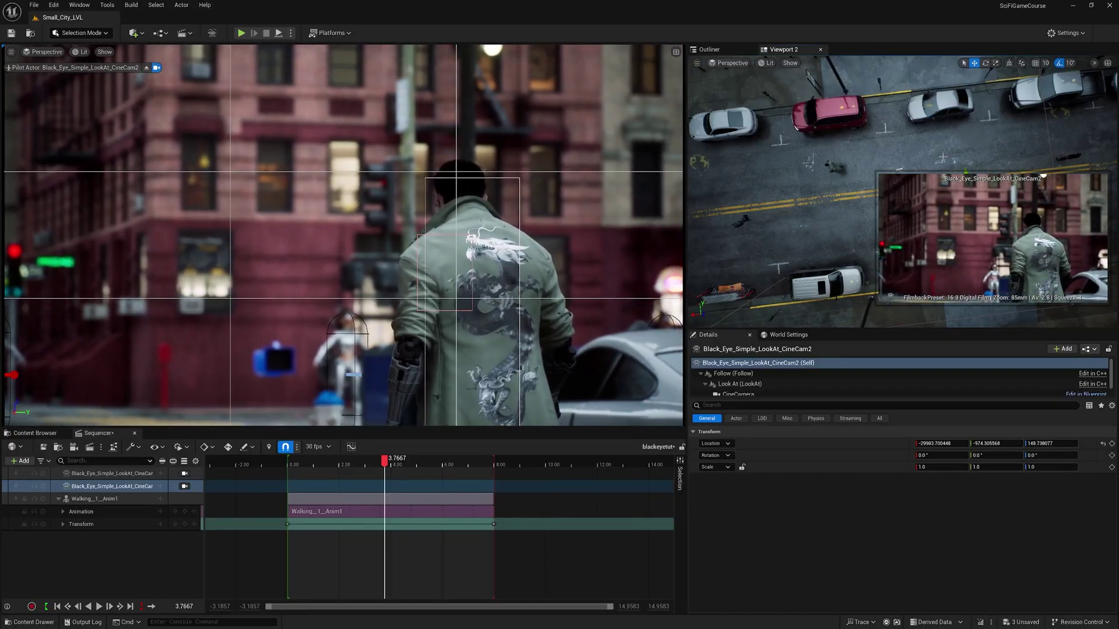
right_click_drag(943, 197, 983, 197)
left_click_drag(956, 148, 951, 140)
- Switch the main viewport between the two cameras to compare the back shot with the front shot
left_click(708, 49)
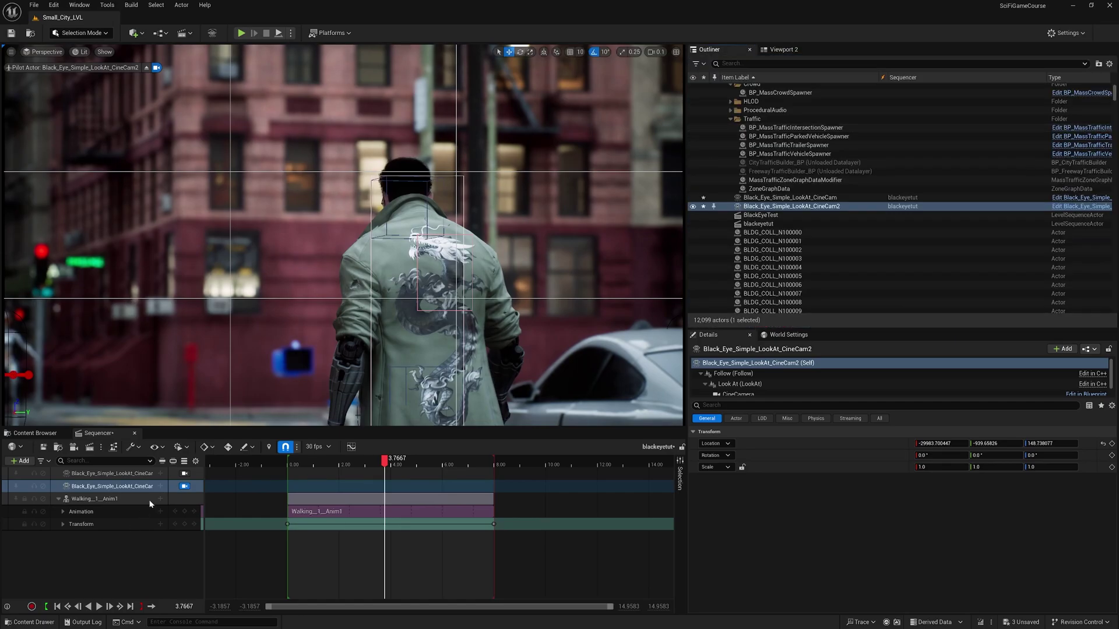
left_click(184, 486)
left_click(185, 488)
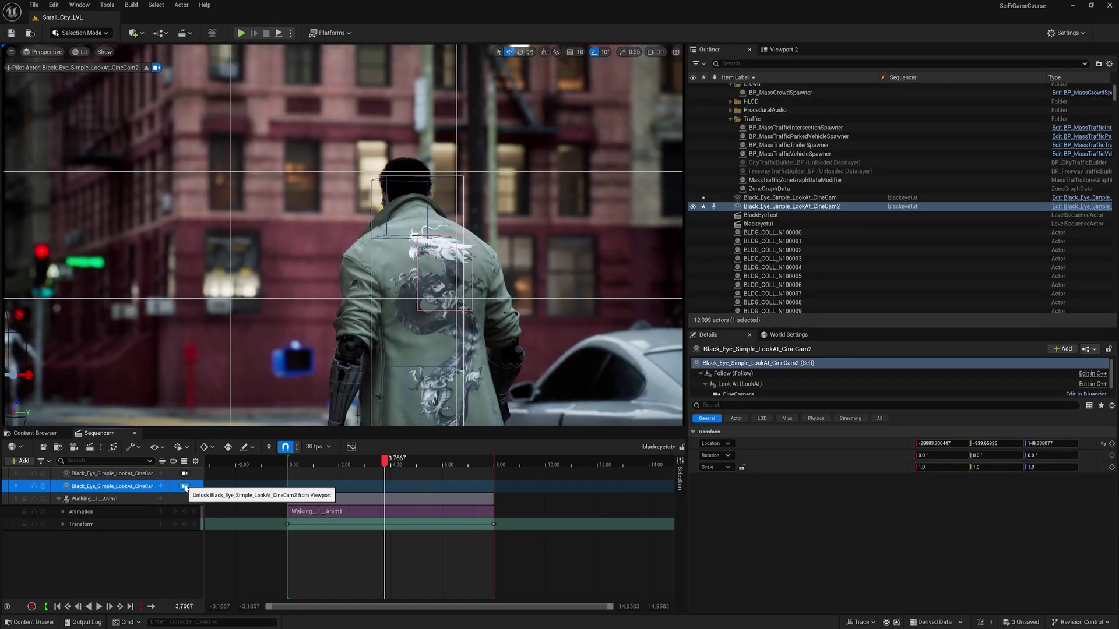
left_click(184, 473)
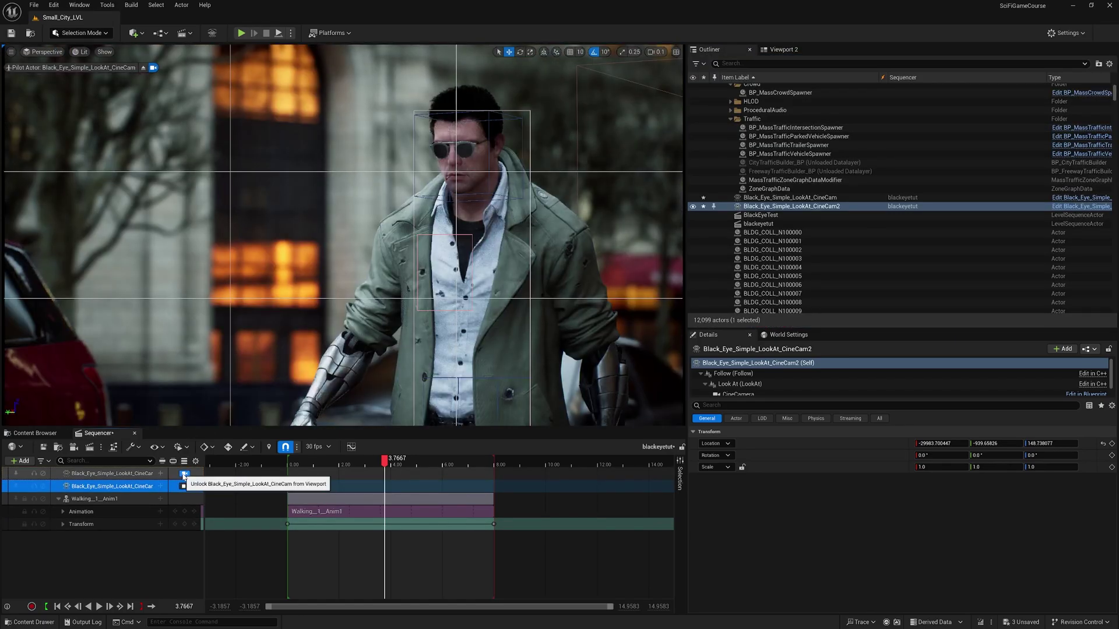
- Play the sequence from the start through the first camera, switching to the second camera during playback
left_click_drag(306, 464, 285, 462)
left_click(185, 474)
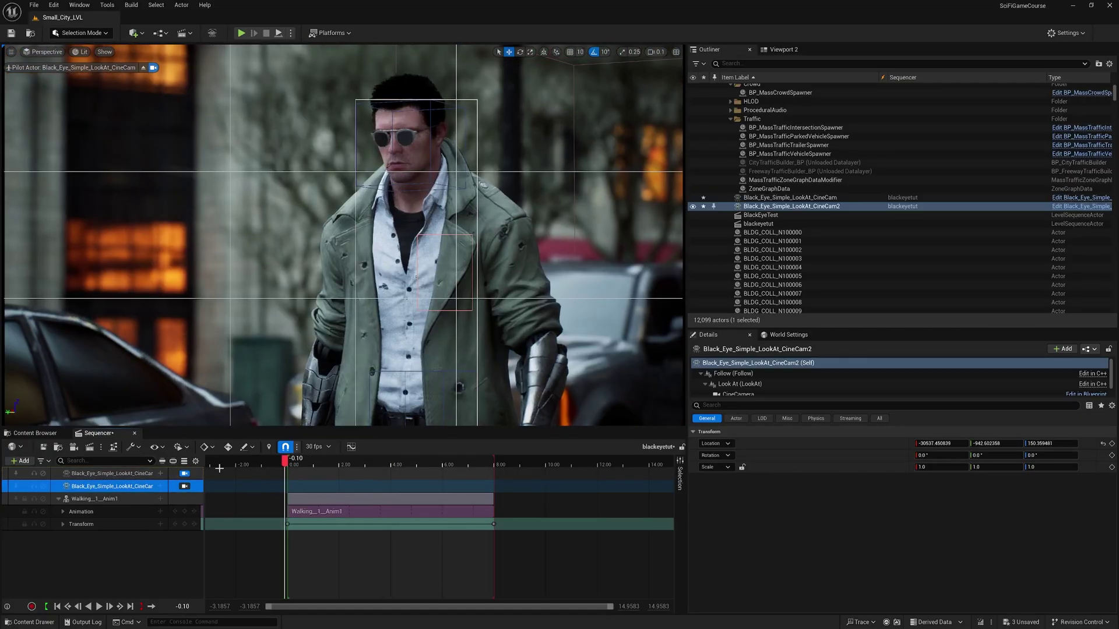
key("space")
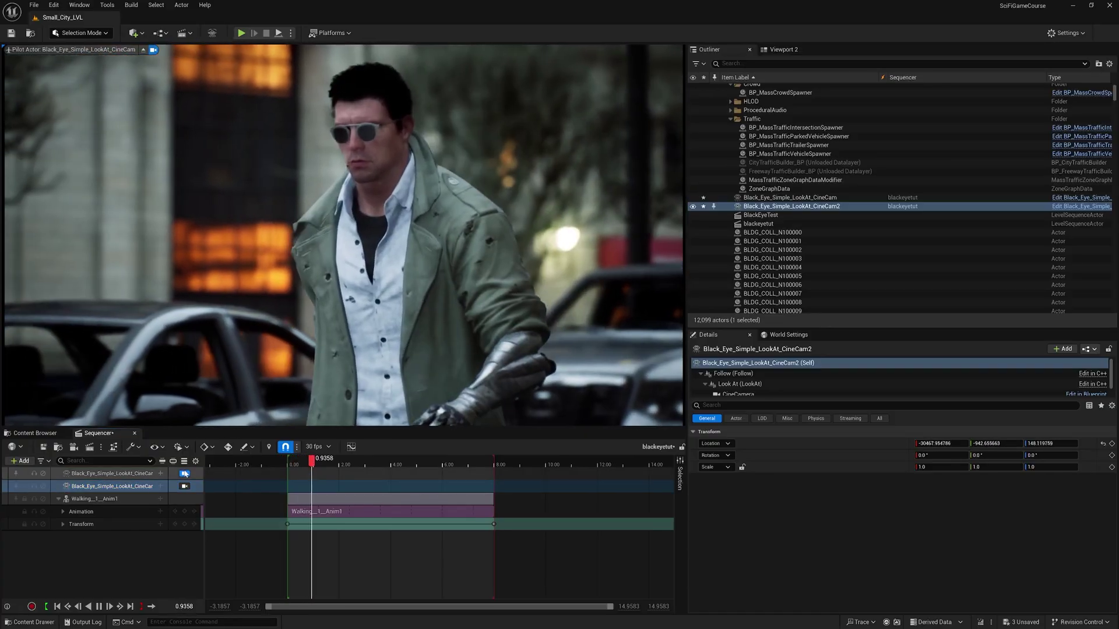
left_click(185, 487)
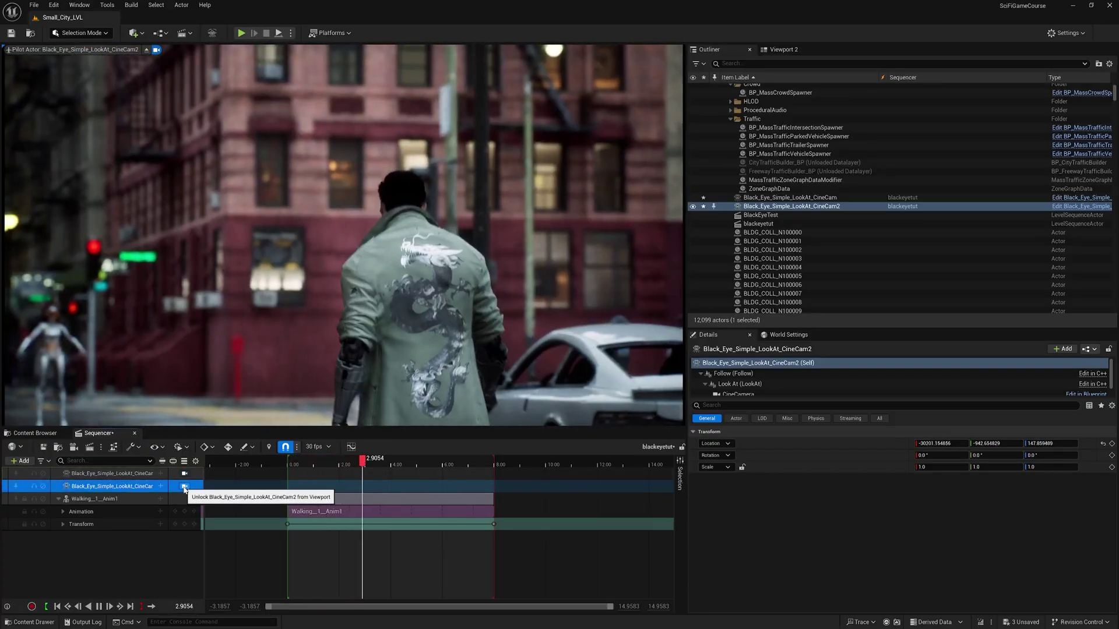
left_click(320, 465)
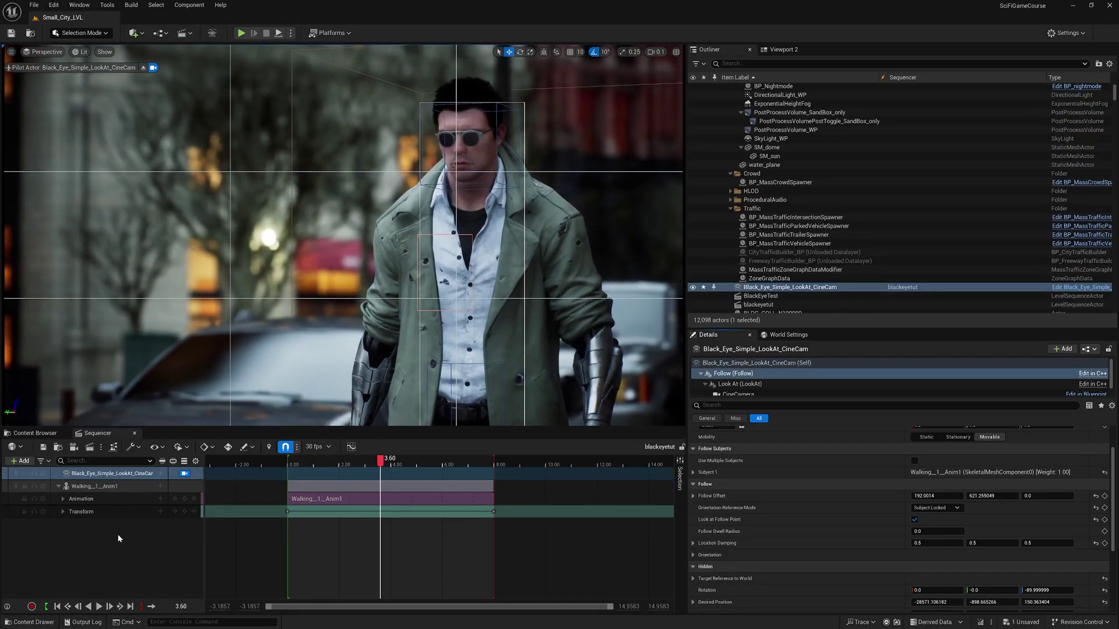
- Select the Black Eye look-at camera's entry in the sequence
left_click(137, 473)
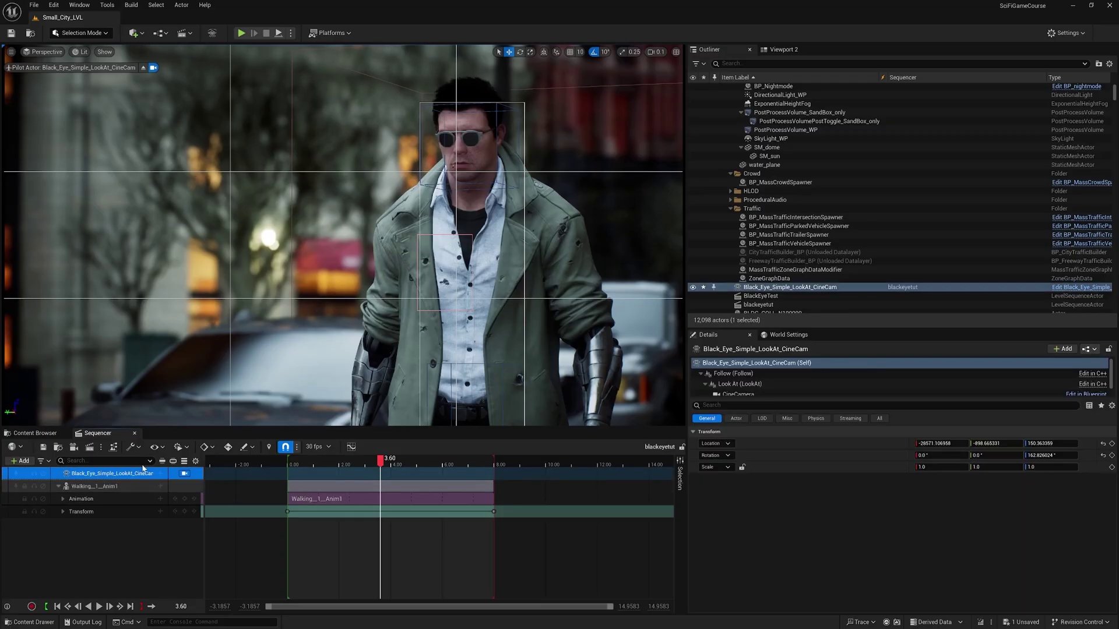